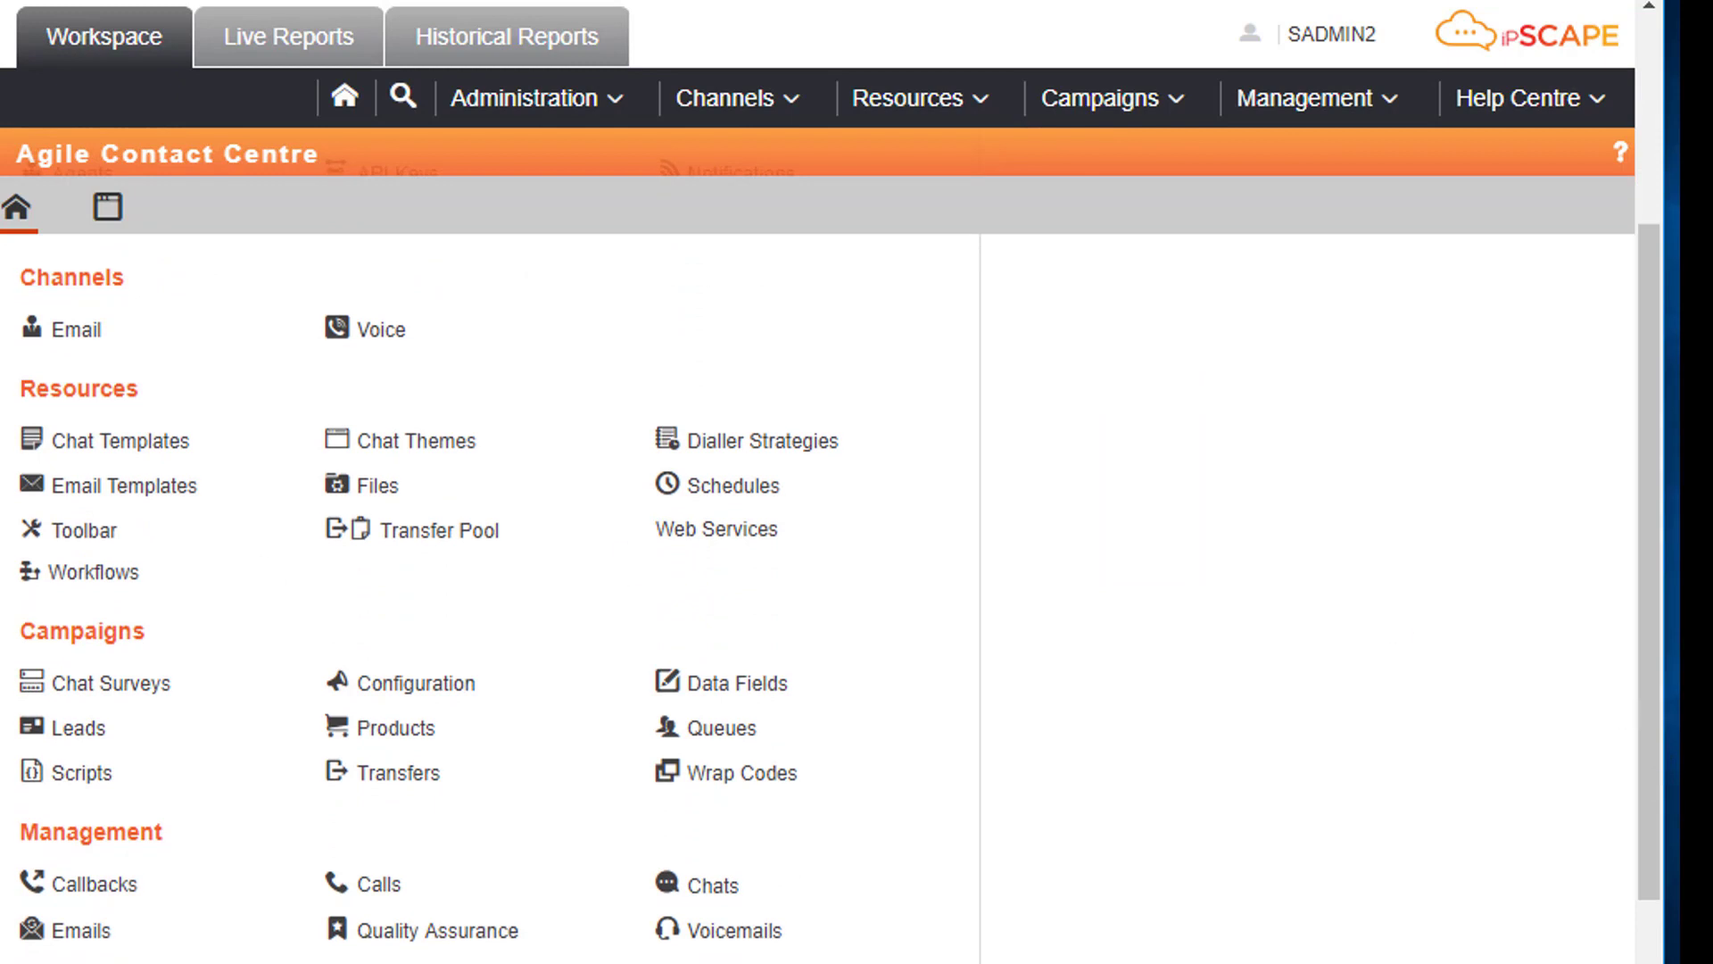
# Open the campaign configuration and display the details of an existing inbound campaign in the Training group.
pyautogui.click(416, 684)
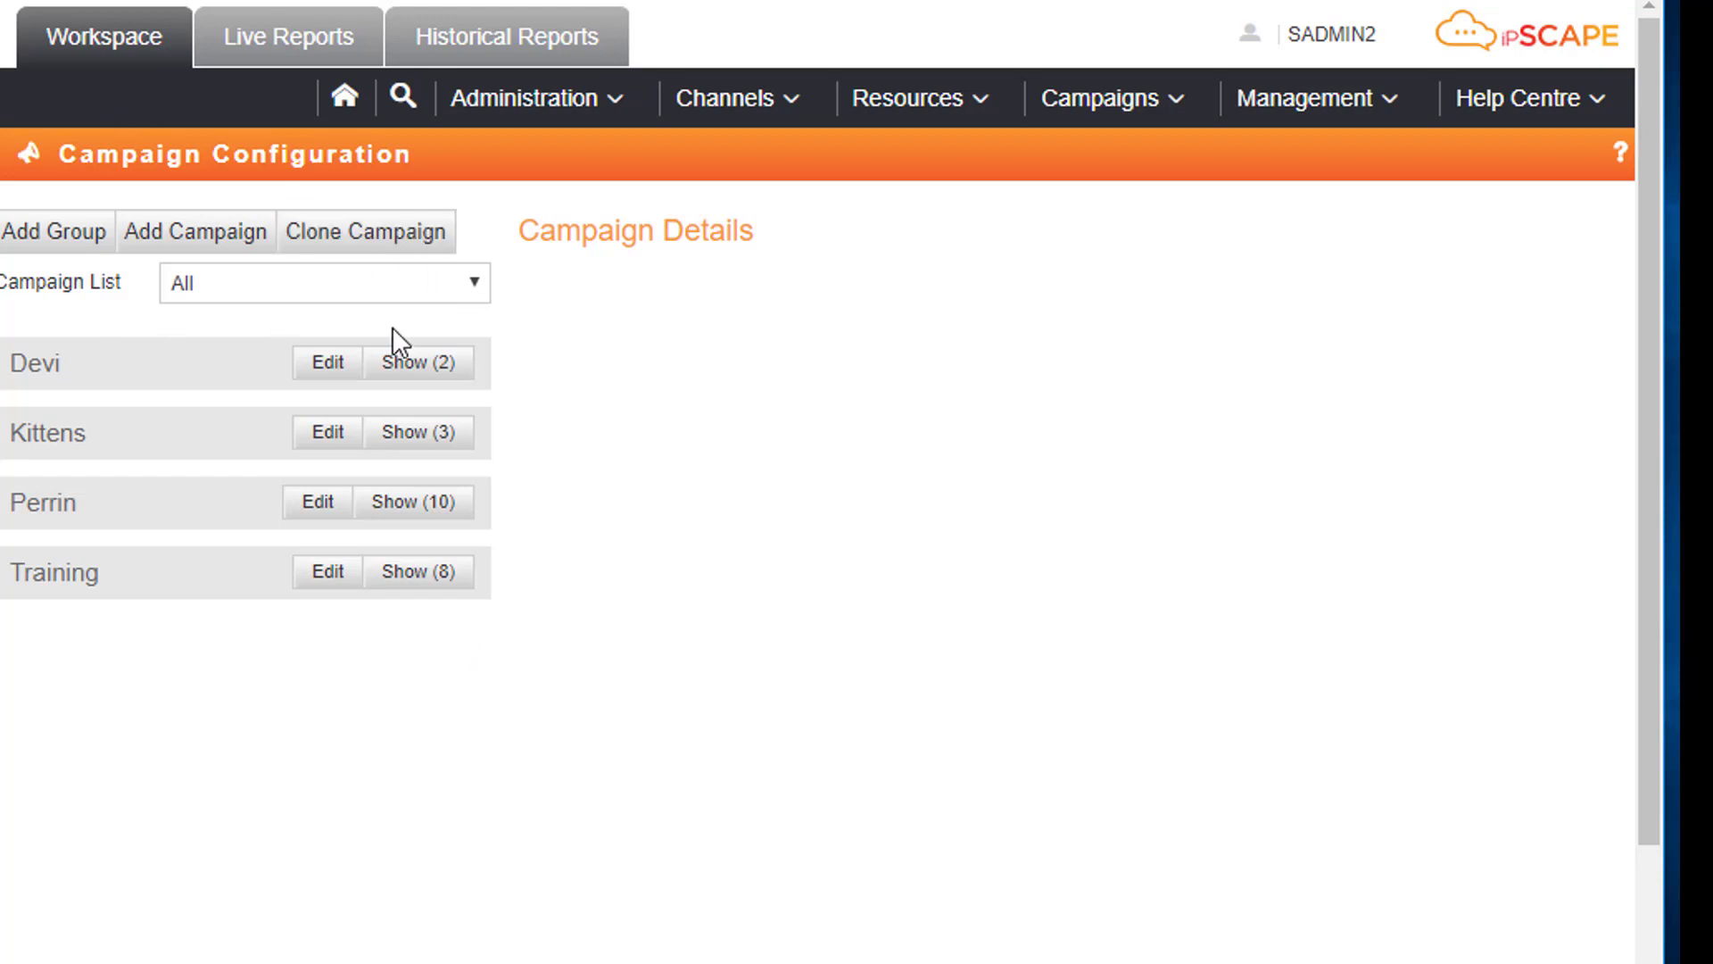
pyautogui.click(419, 363)
pyautogui.click(421, 363)
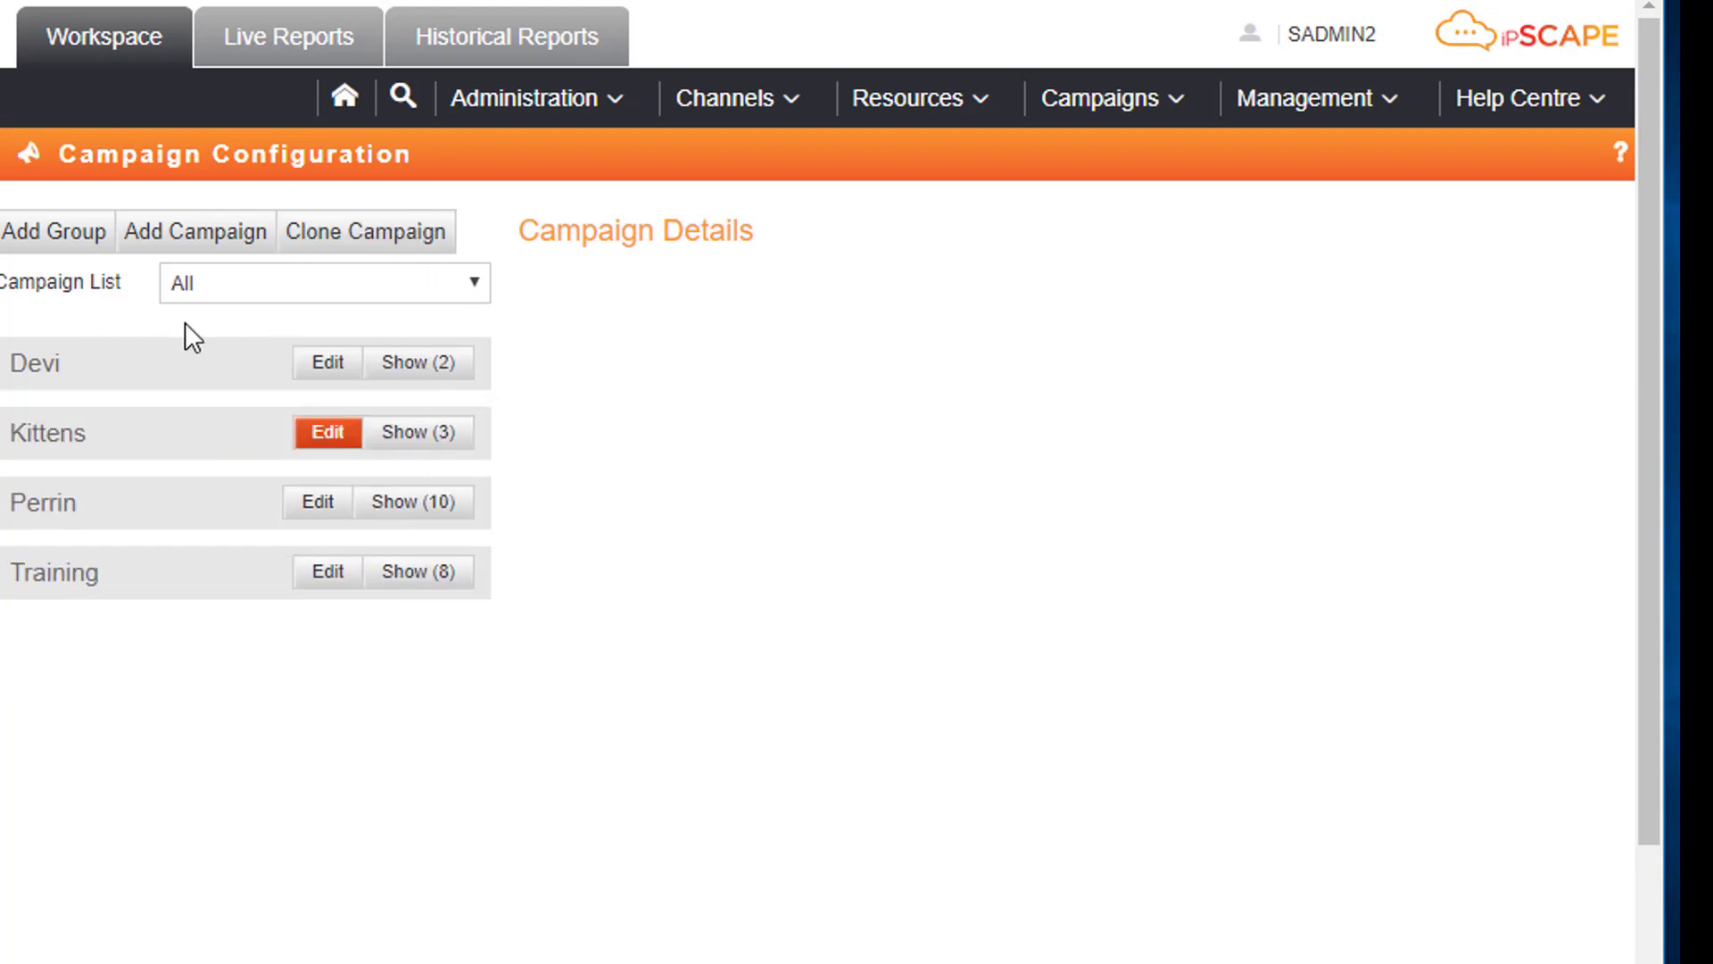
pyautogui.click(427, 578)
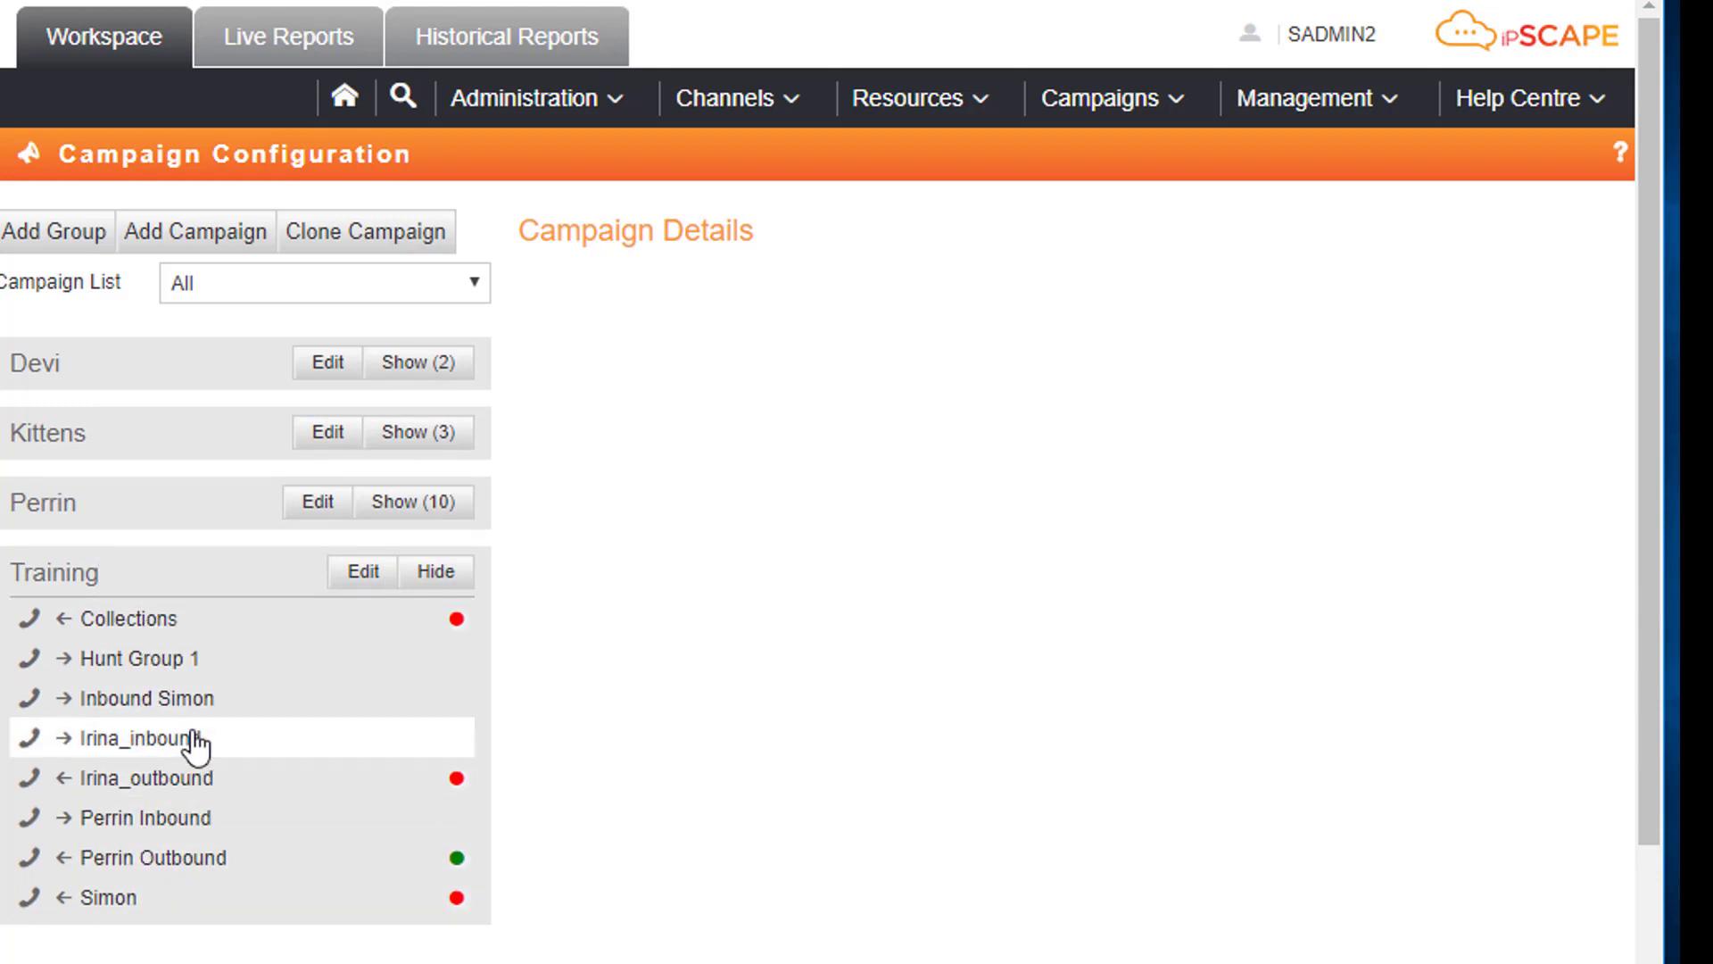
pyautogui.click(154, 702)
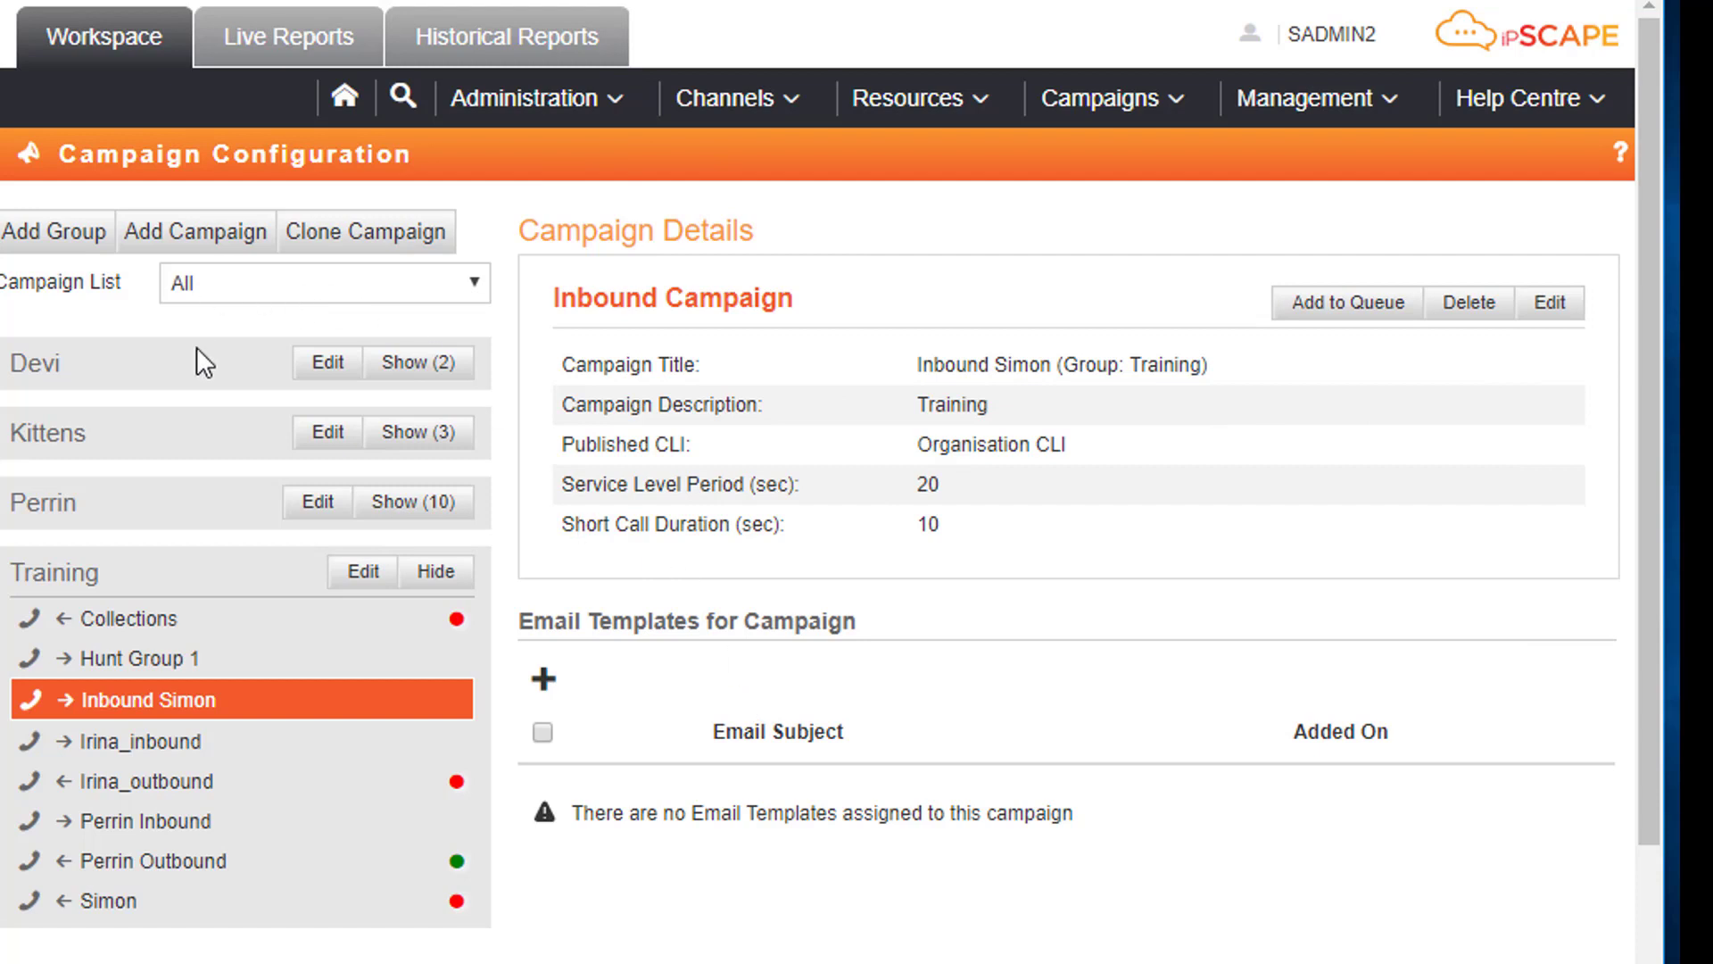
# Start adding a new campaign of the type Inbound Campaign and proceed to its settings form.
pyautogui.click(214, 250)
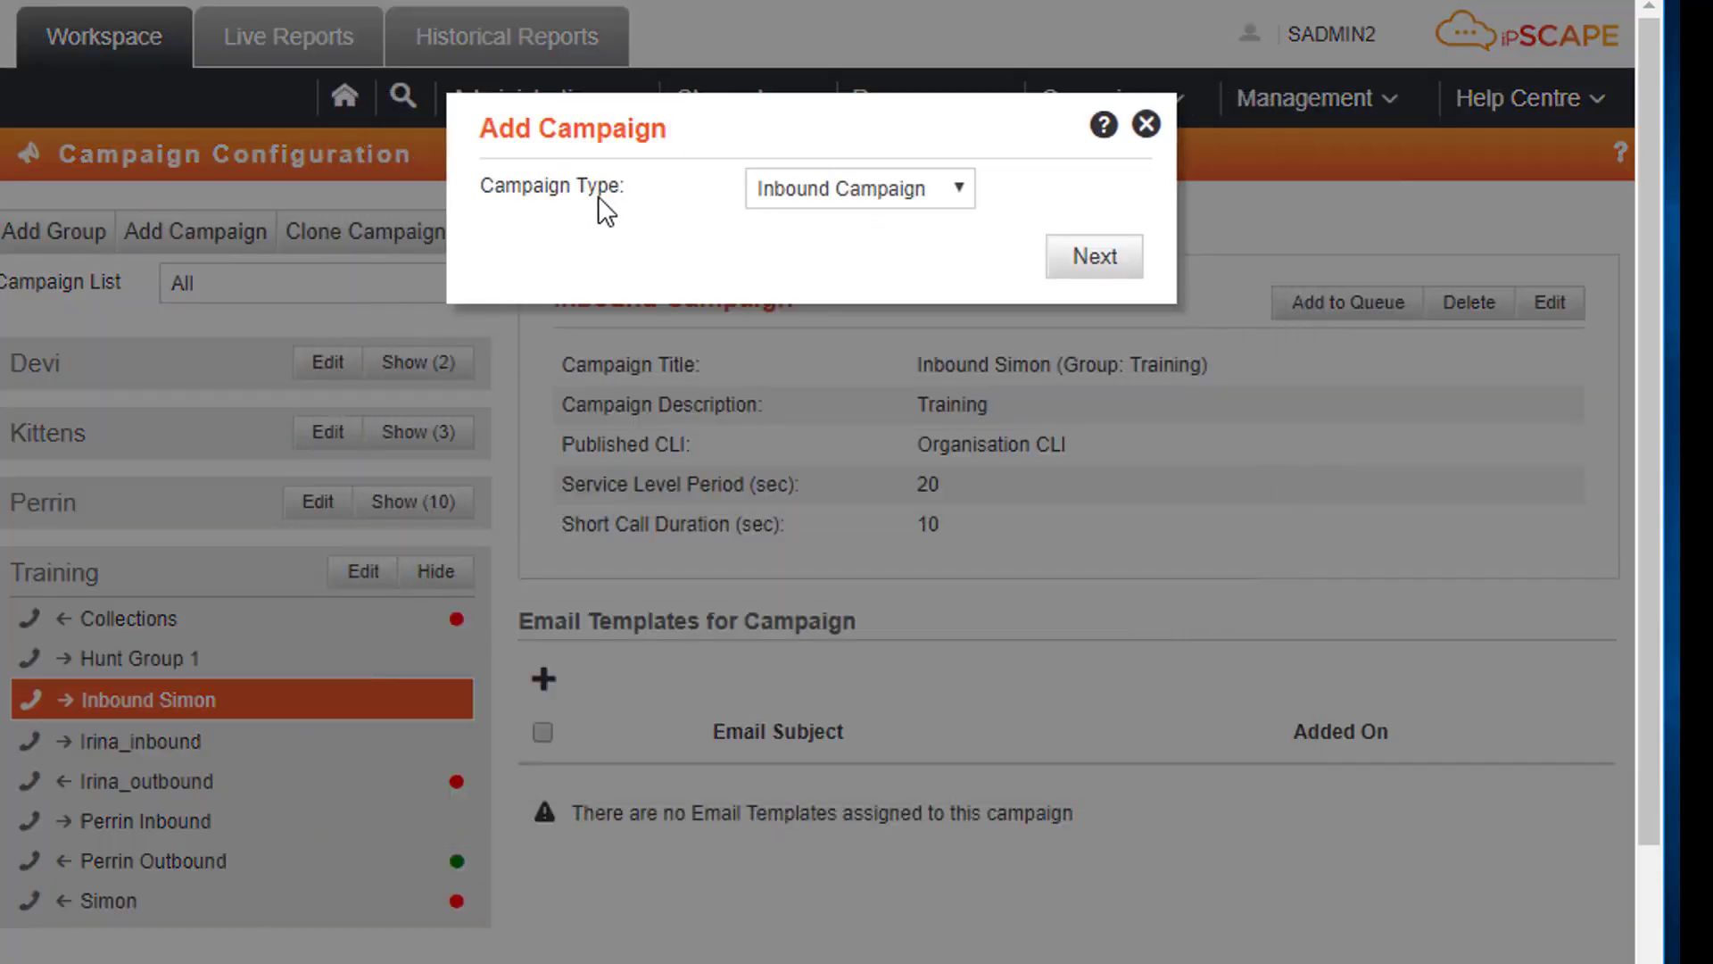
pyautogui.click(958, 186)
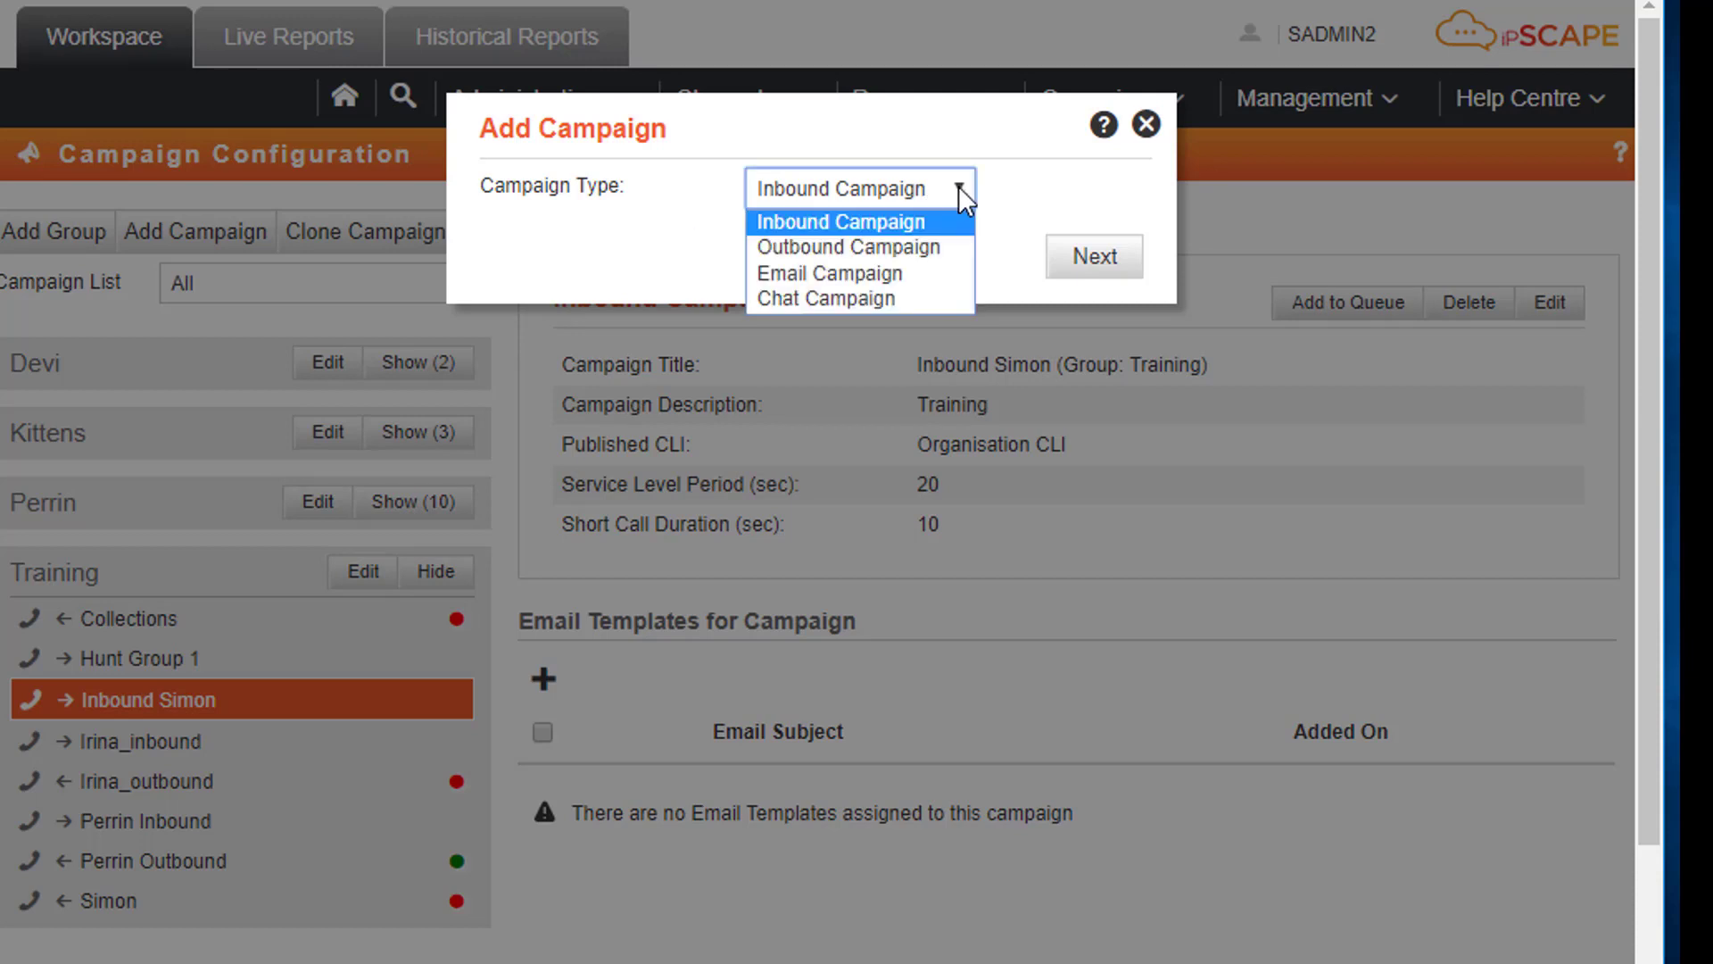
pyautogui.click(875, 230)
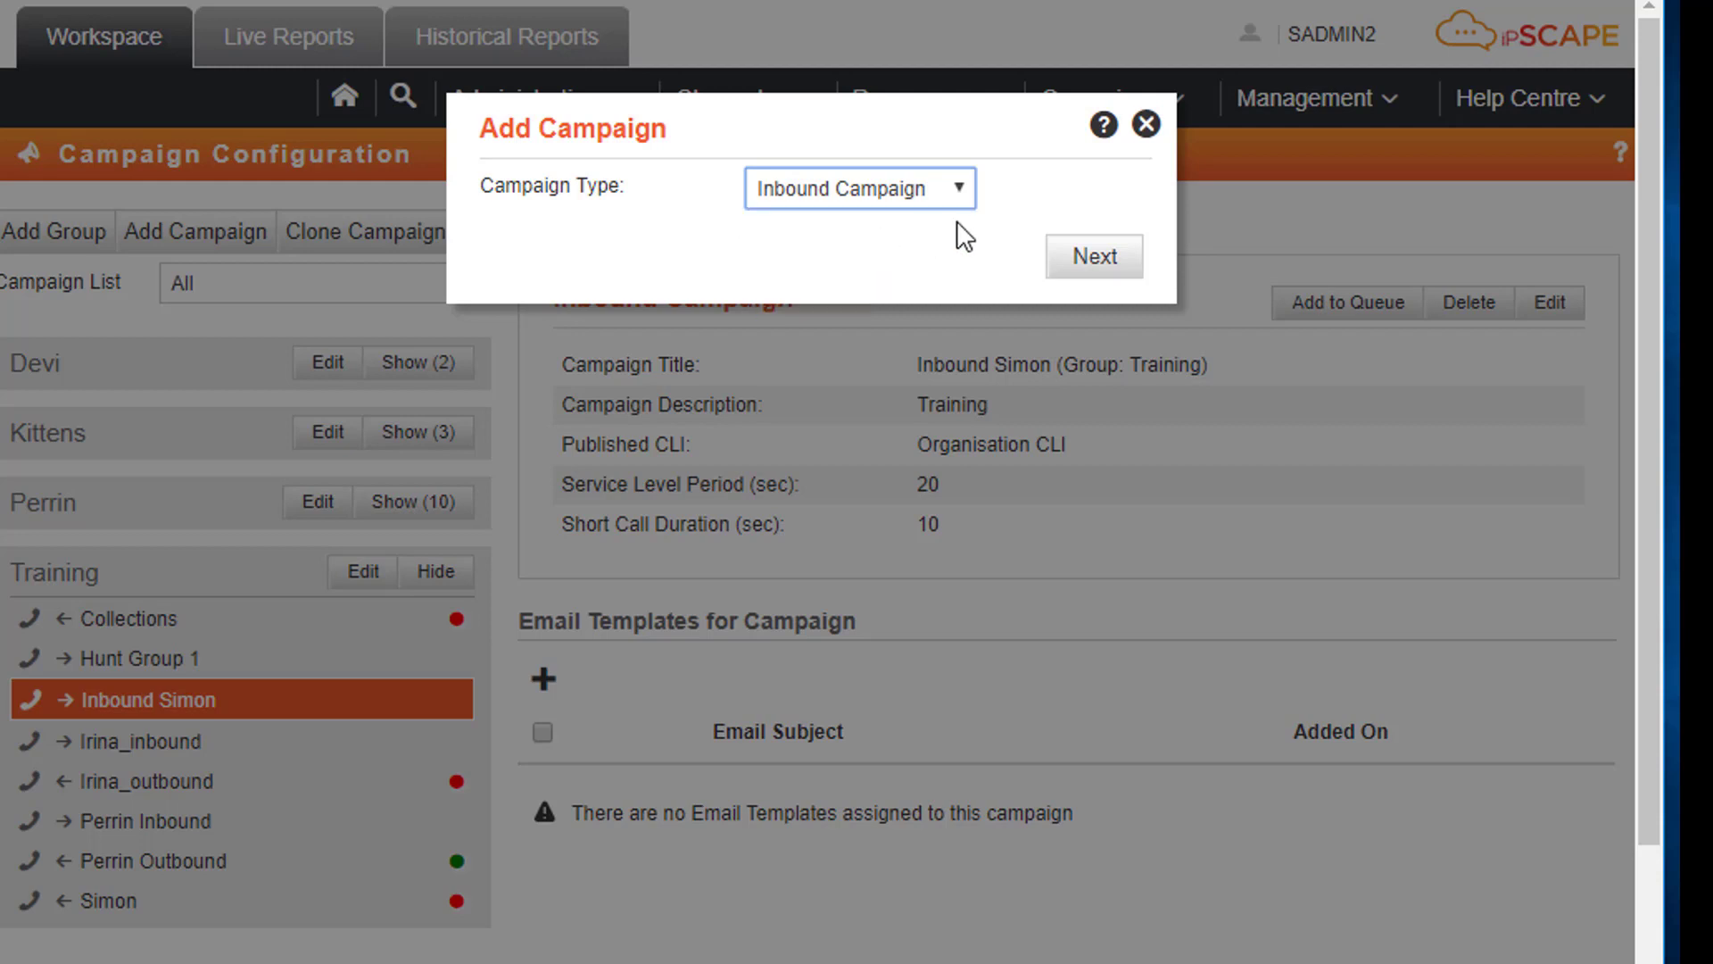
pyautogui.click(1082, 268)
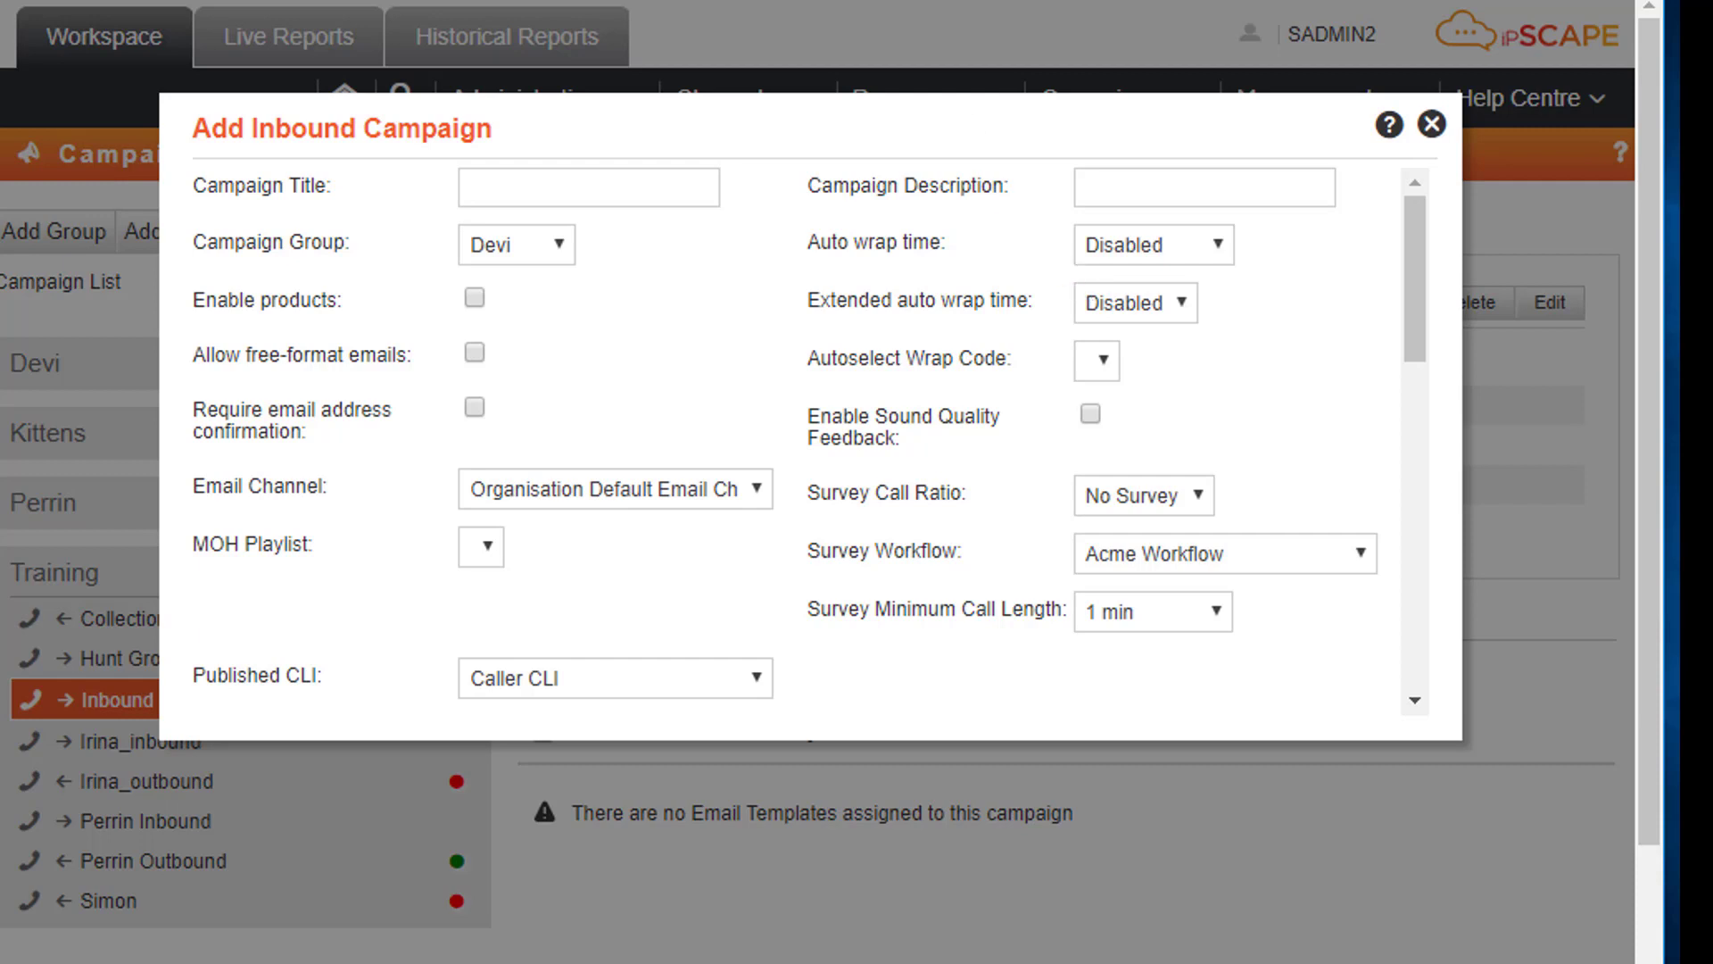
# Enter "Inbound Campaign" as the title of the new campaign.
pyautogui.click(543, 174)
pyautogui.write('Inbopu')
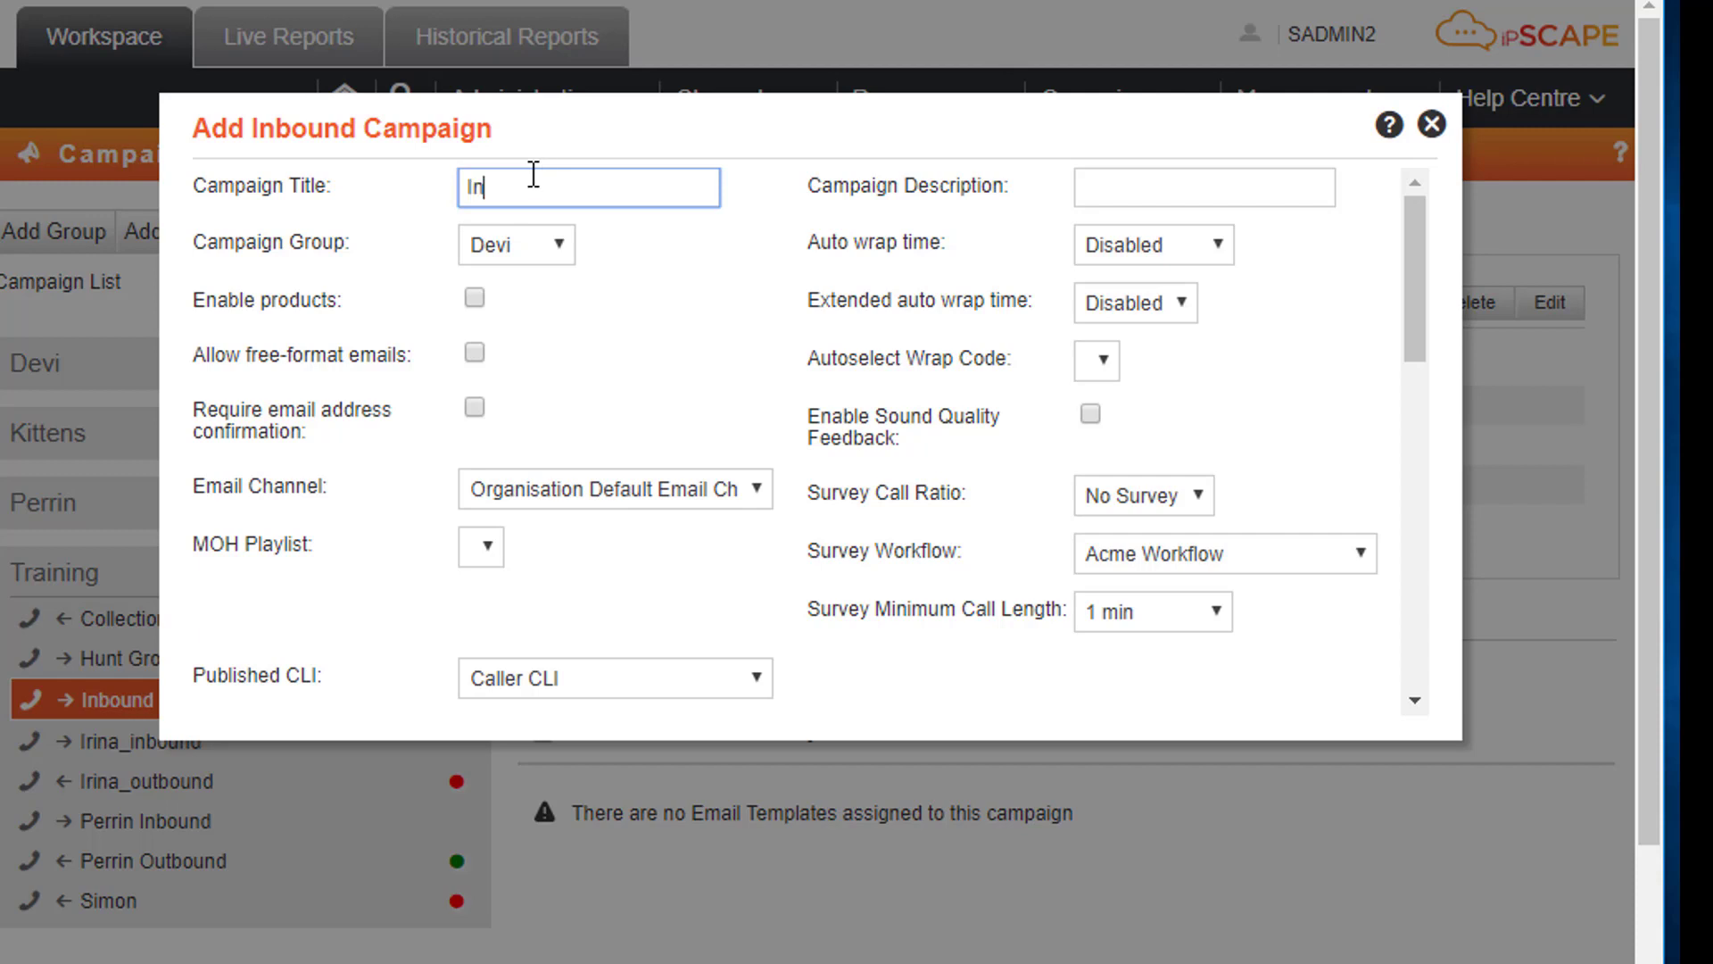
pyautogui.press('BackSpace')
pyautogui.press('BackSpace')
pyautogui.write('und n')
pyautogui.press('BackSpace')
pyautogui.write('Campai')
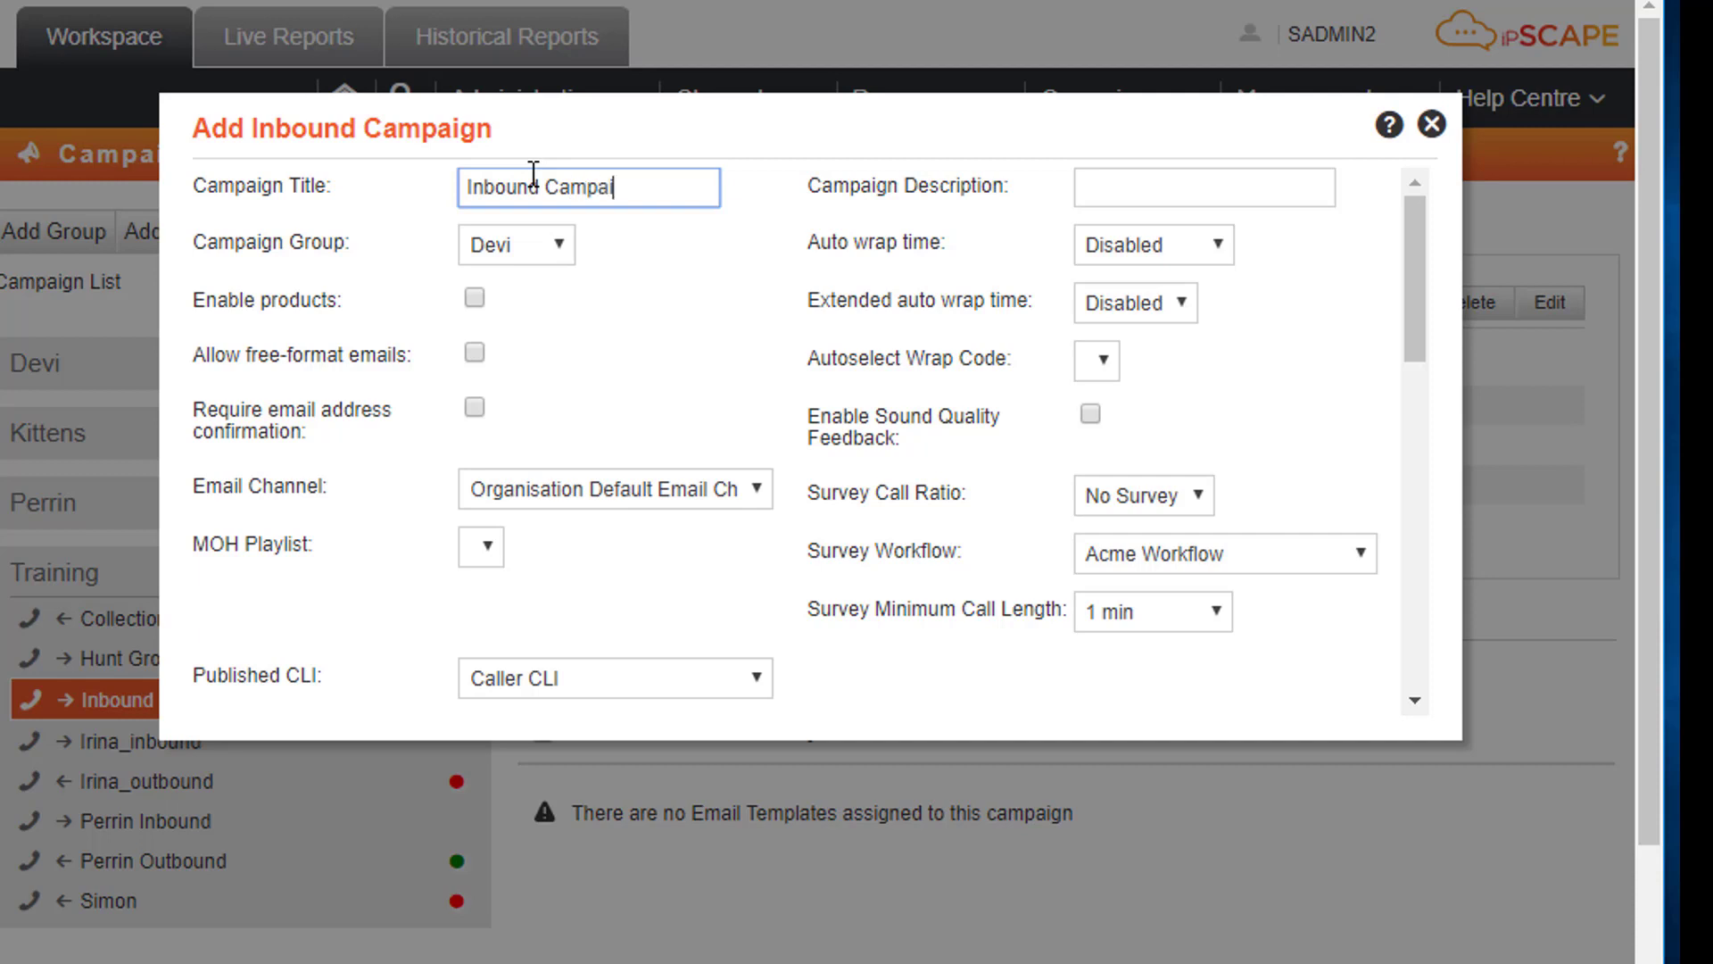
pyautogui.write('ng')
pyautogui.press('BackSpace')
pyautogui.press('BackSpace')
pyautogui.write('gn')
# Describe the new campaign as "Inbound calls" and assign it to the Training campaign group.
pyautogui.click(1100, 197)
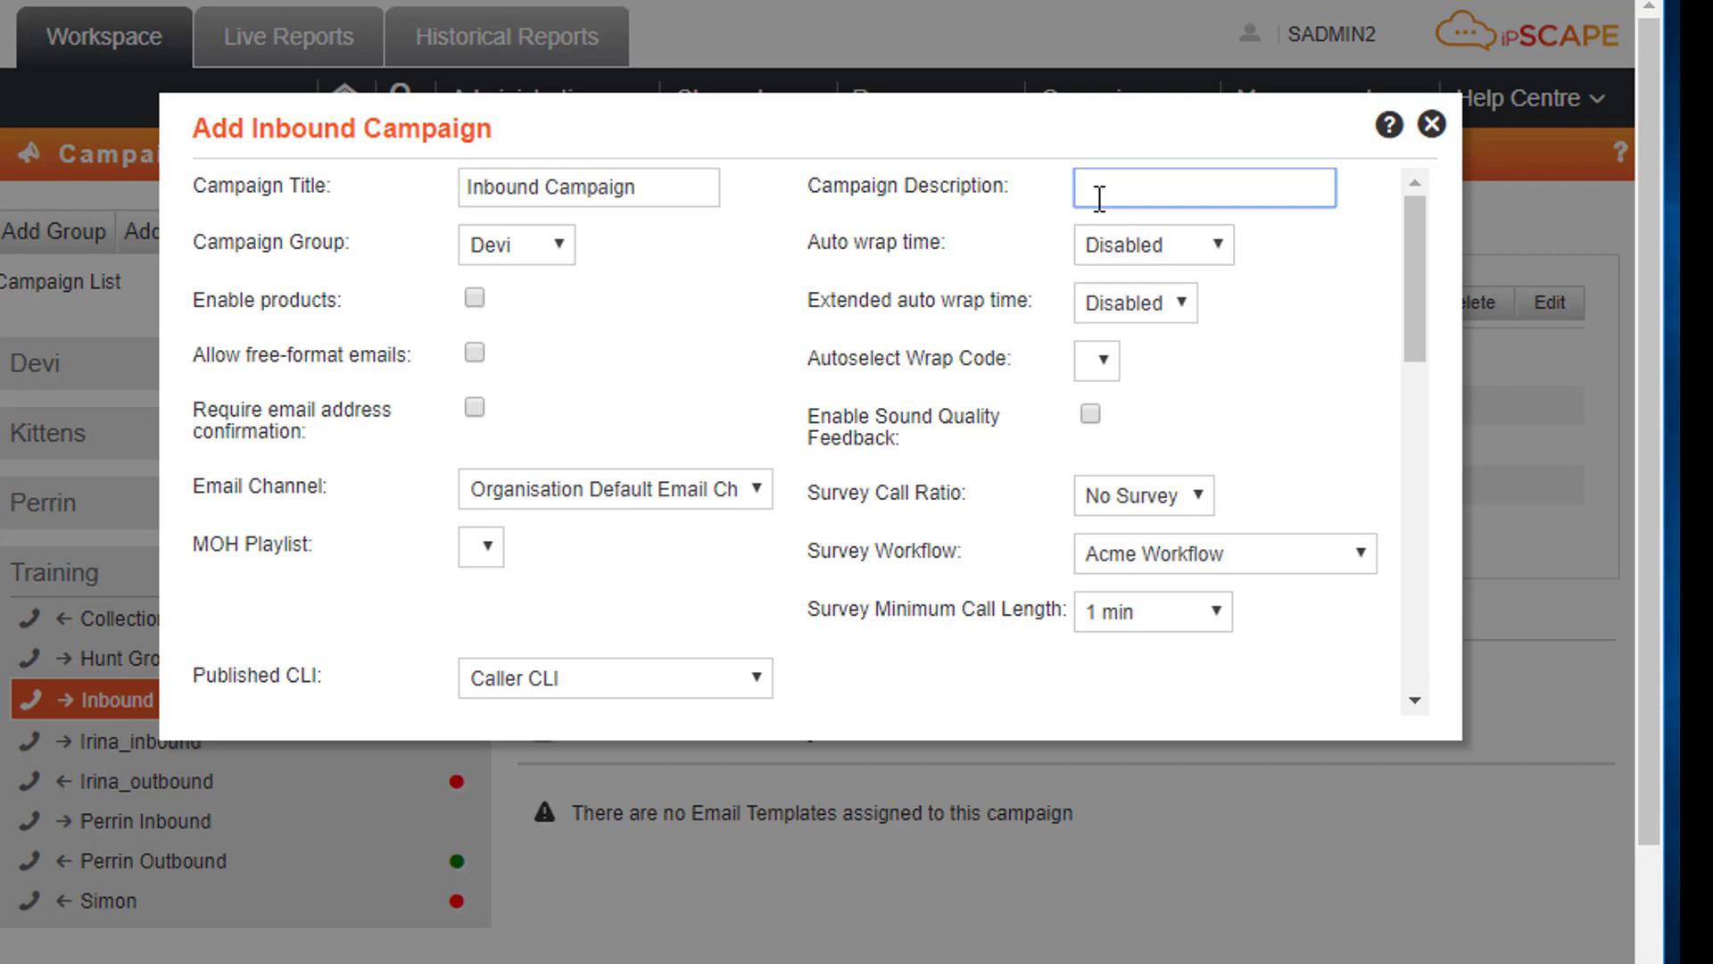
pyautogui.write('Inbound calls')
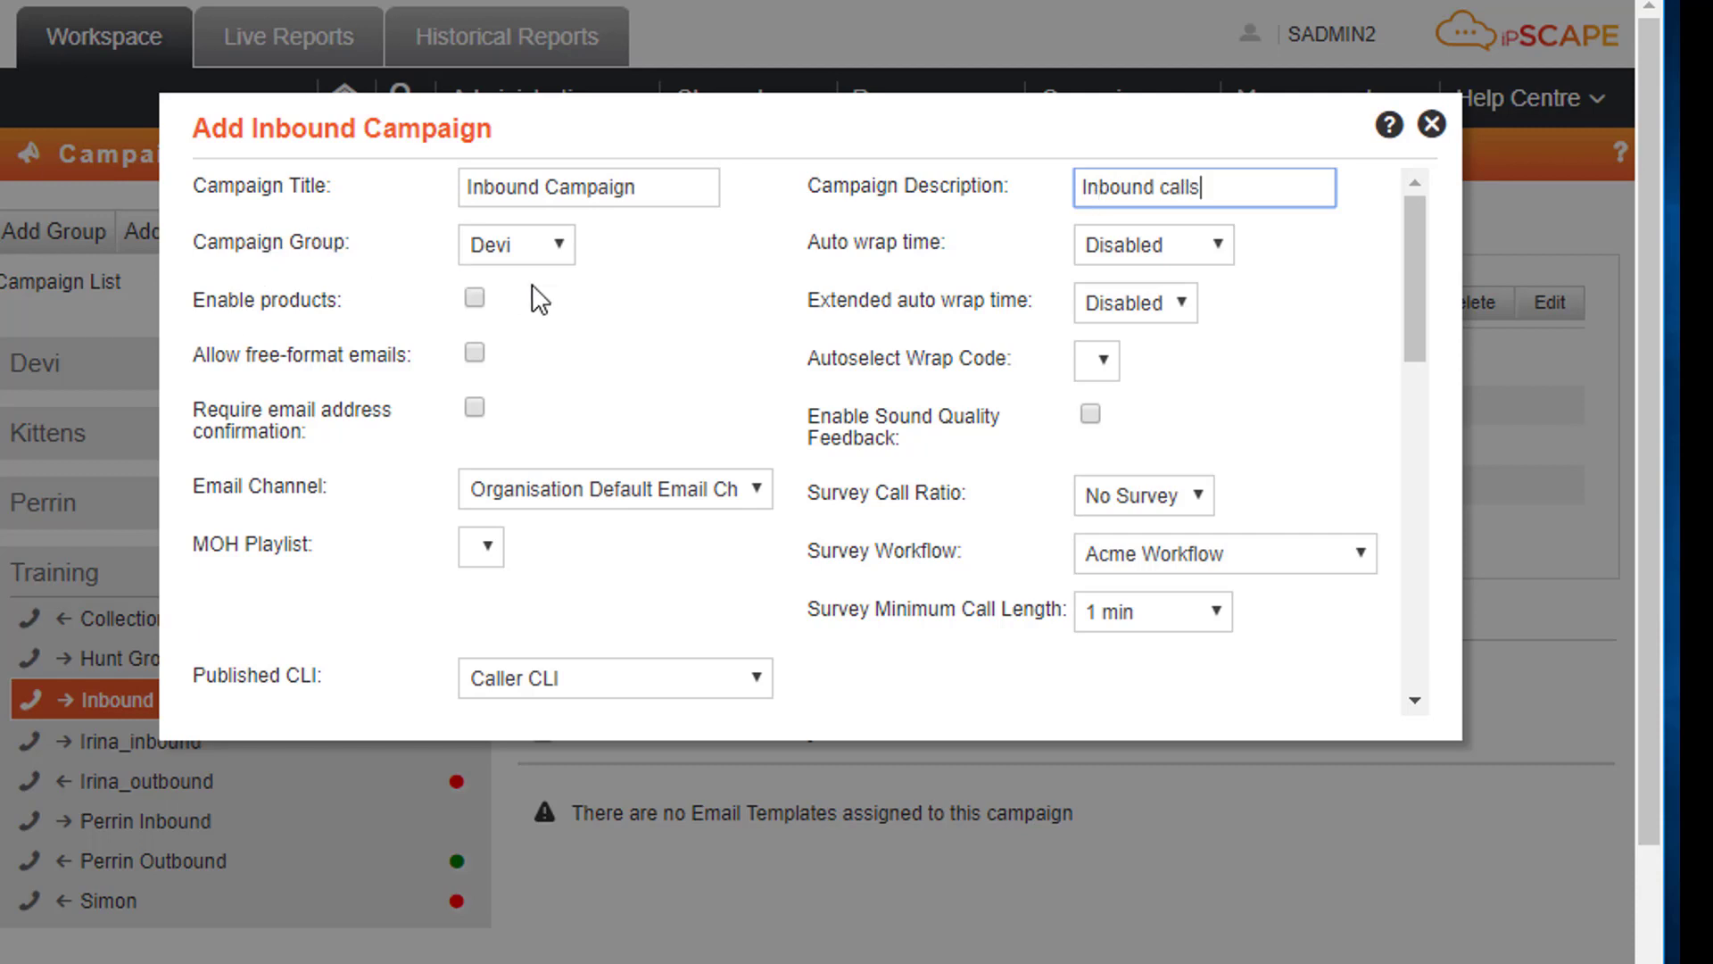
pyautogui.click(562, 246)
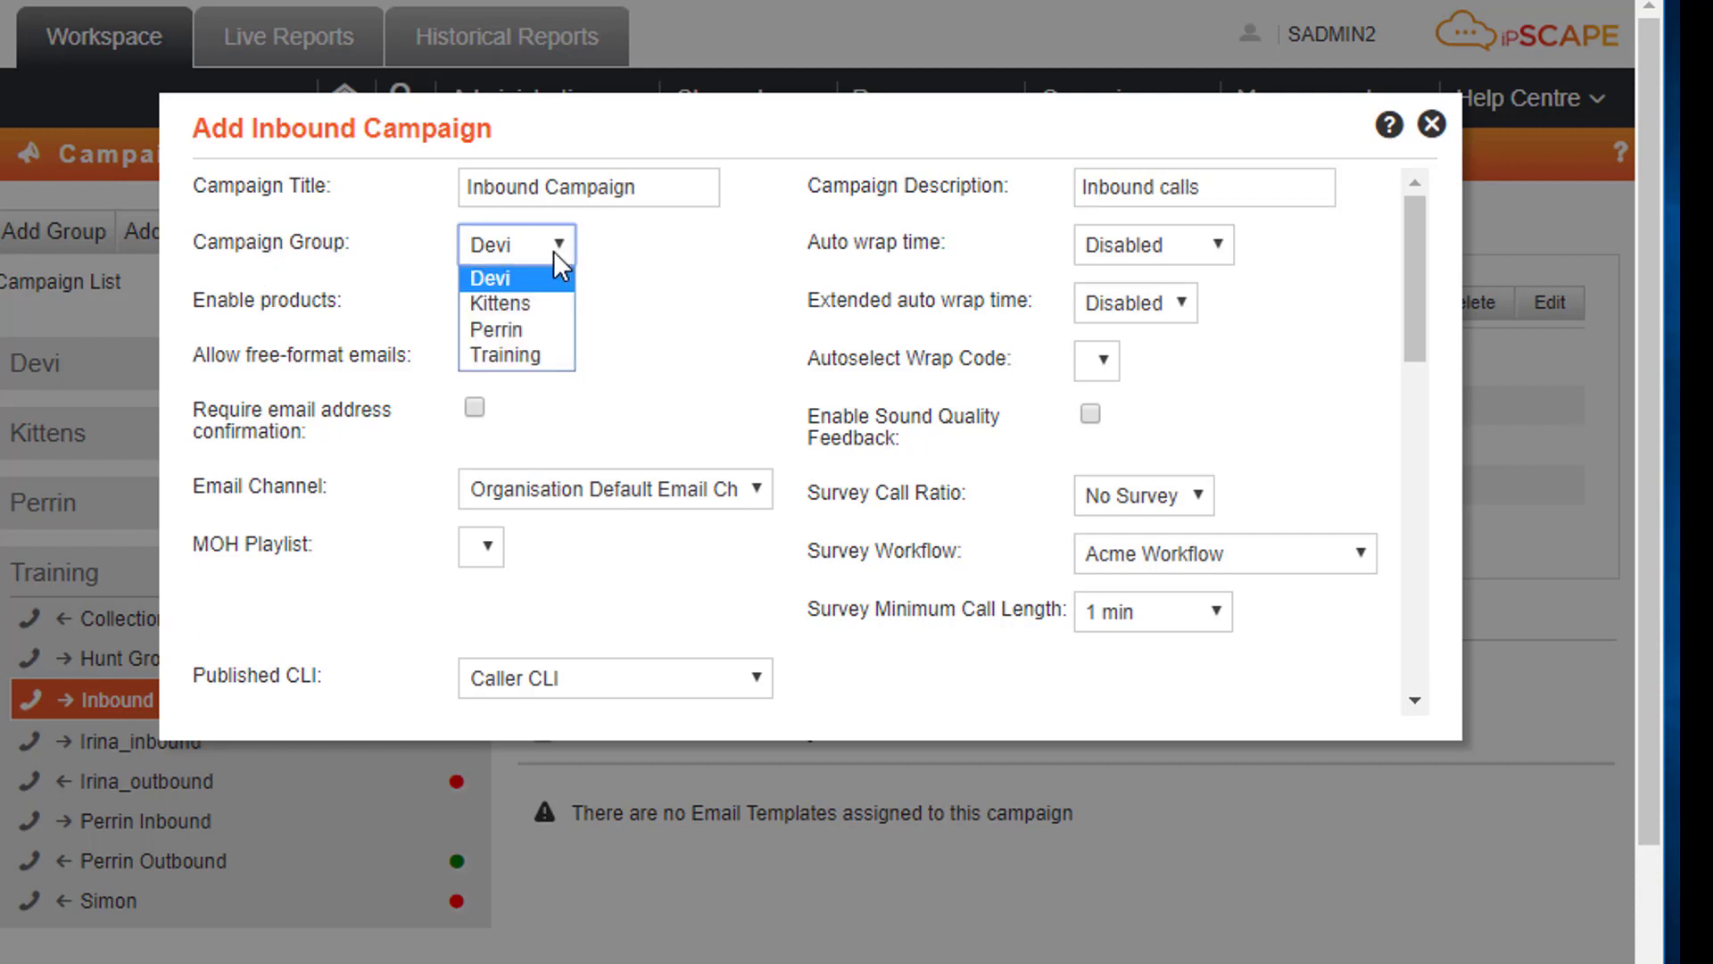
pyautogui.click(544, 352)
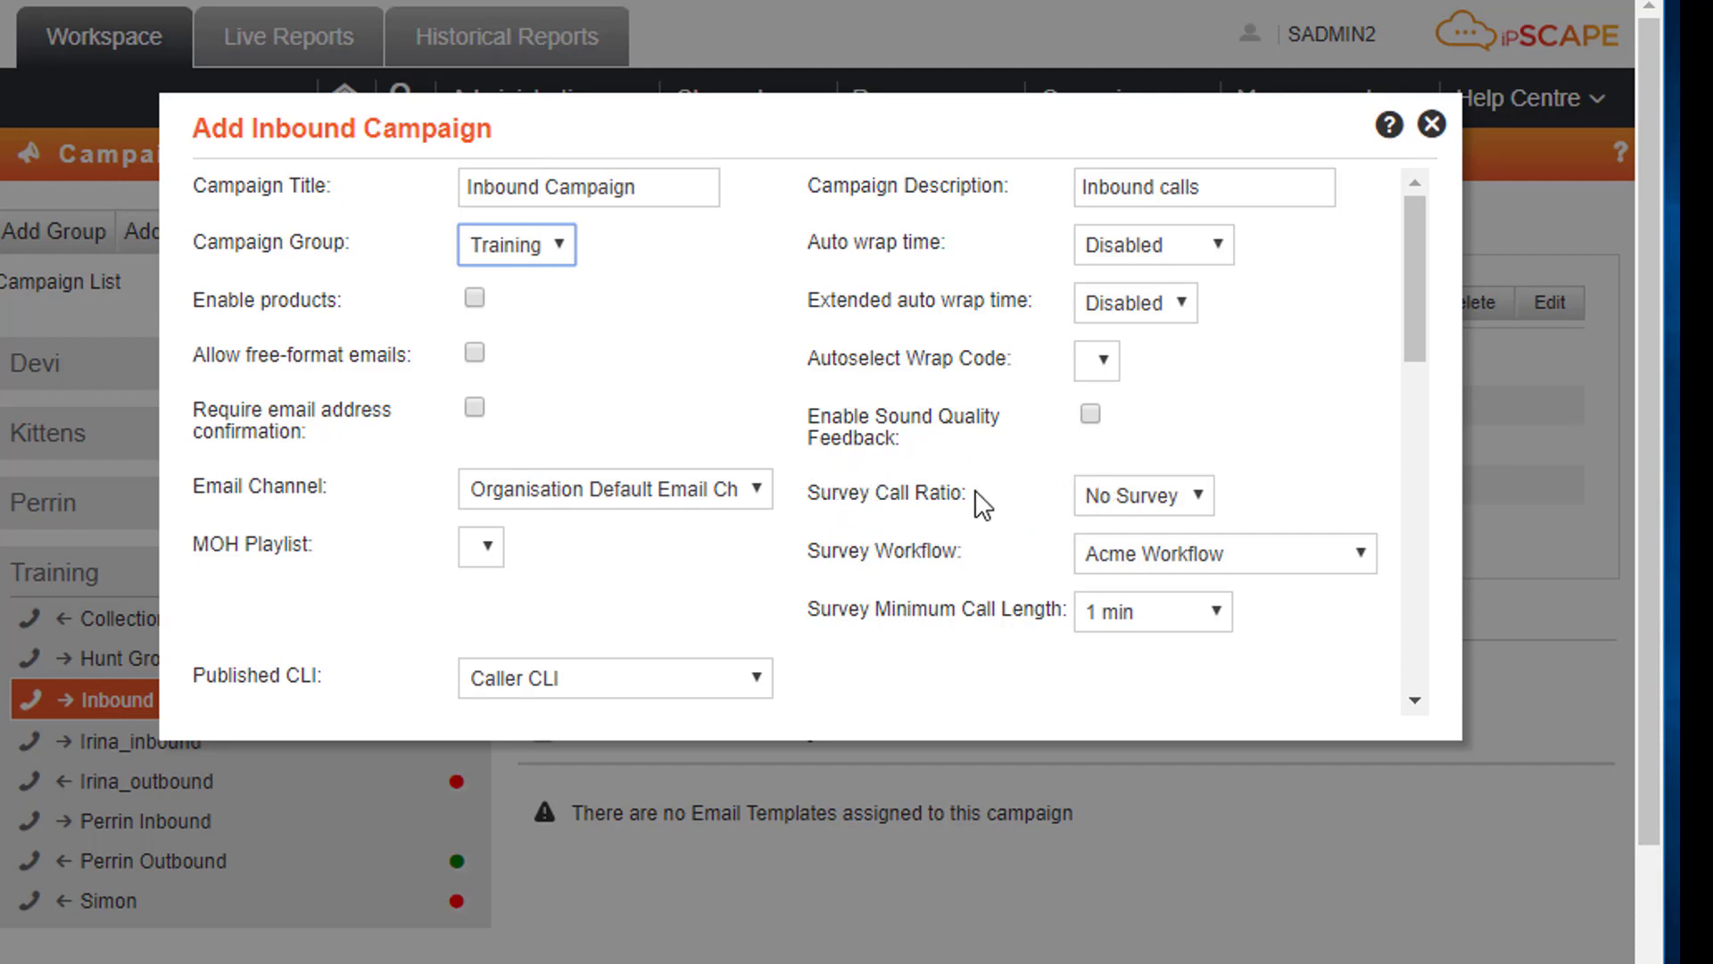
# Enable call recording with automatic start when the agent connects, and allow the agent to start, pause and resume recording.
pyautogui.moveTo(1425, 352); pyautogui.dragTo(1445, 515)
pyautogui.click(475, 221)
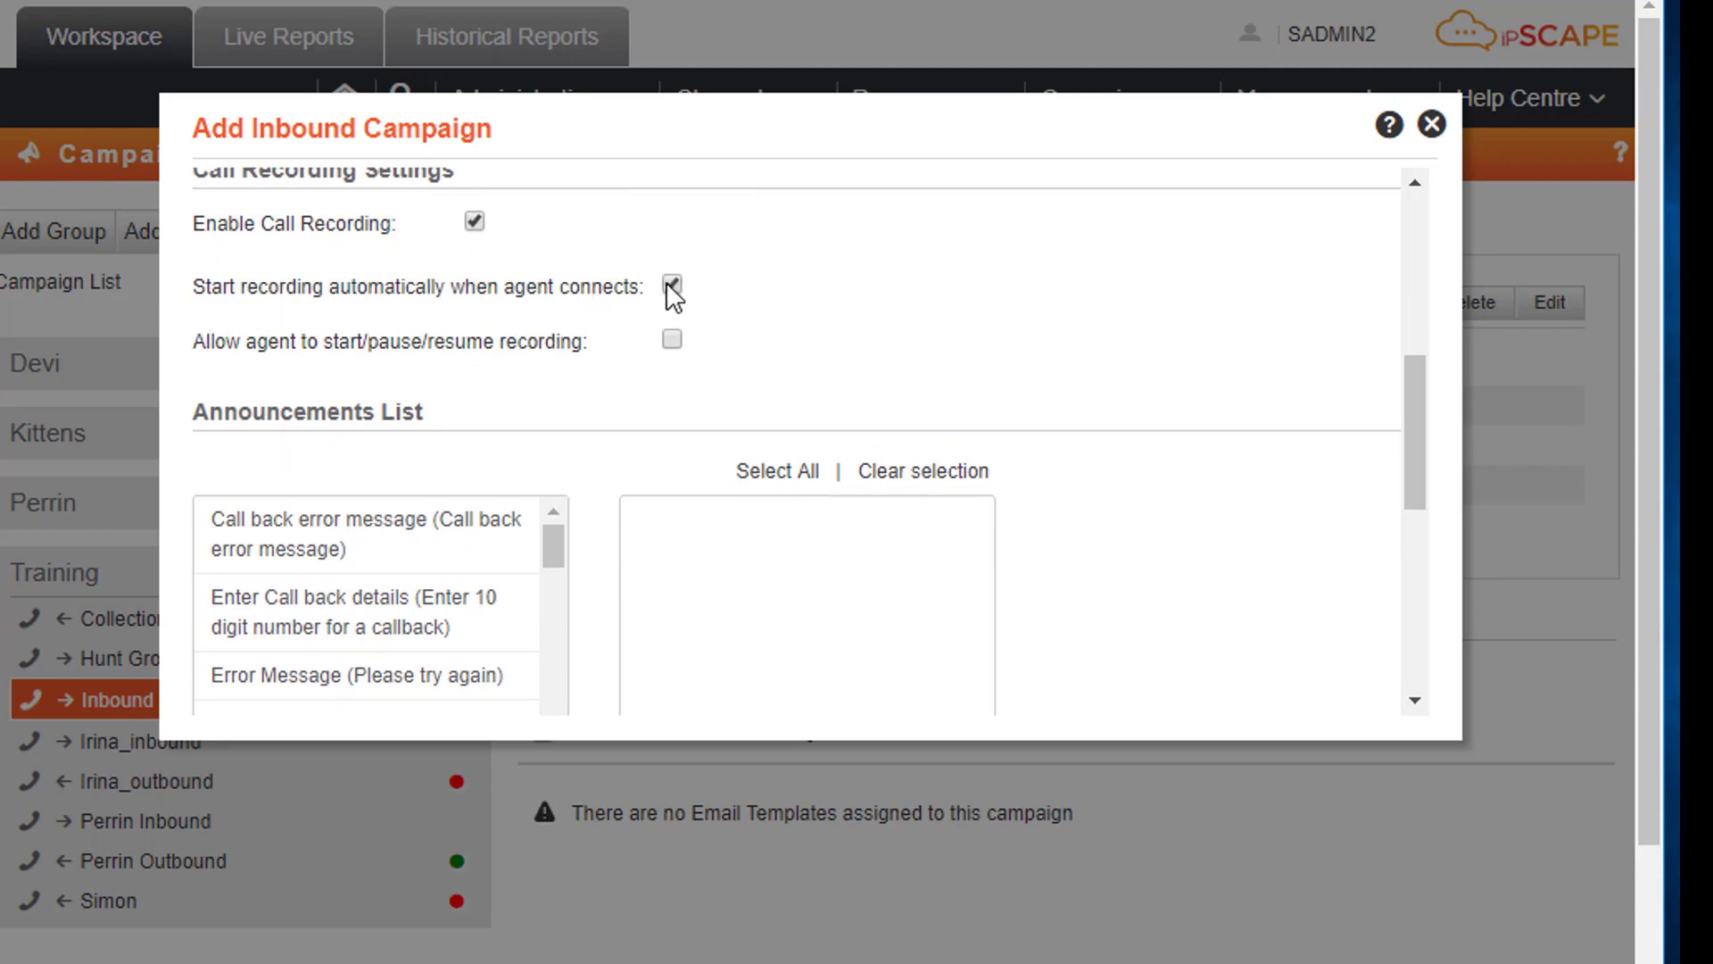
pyautogui.click(681, 341)
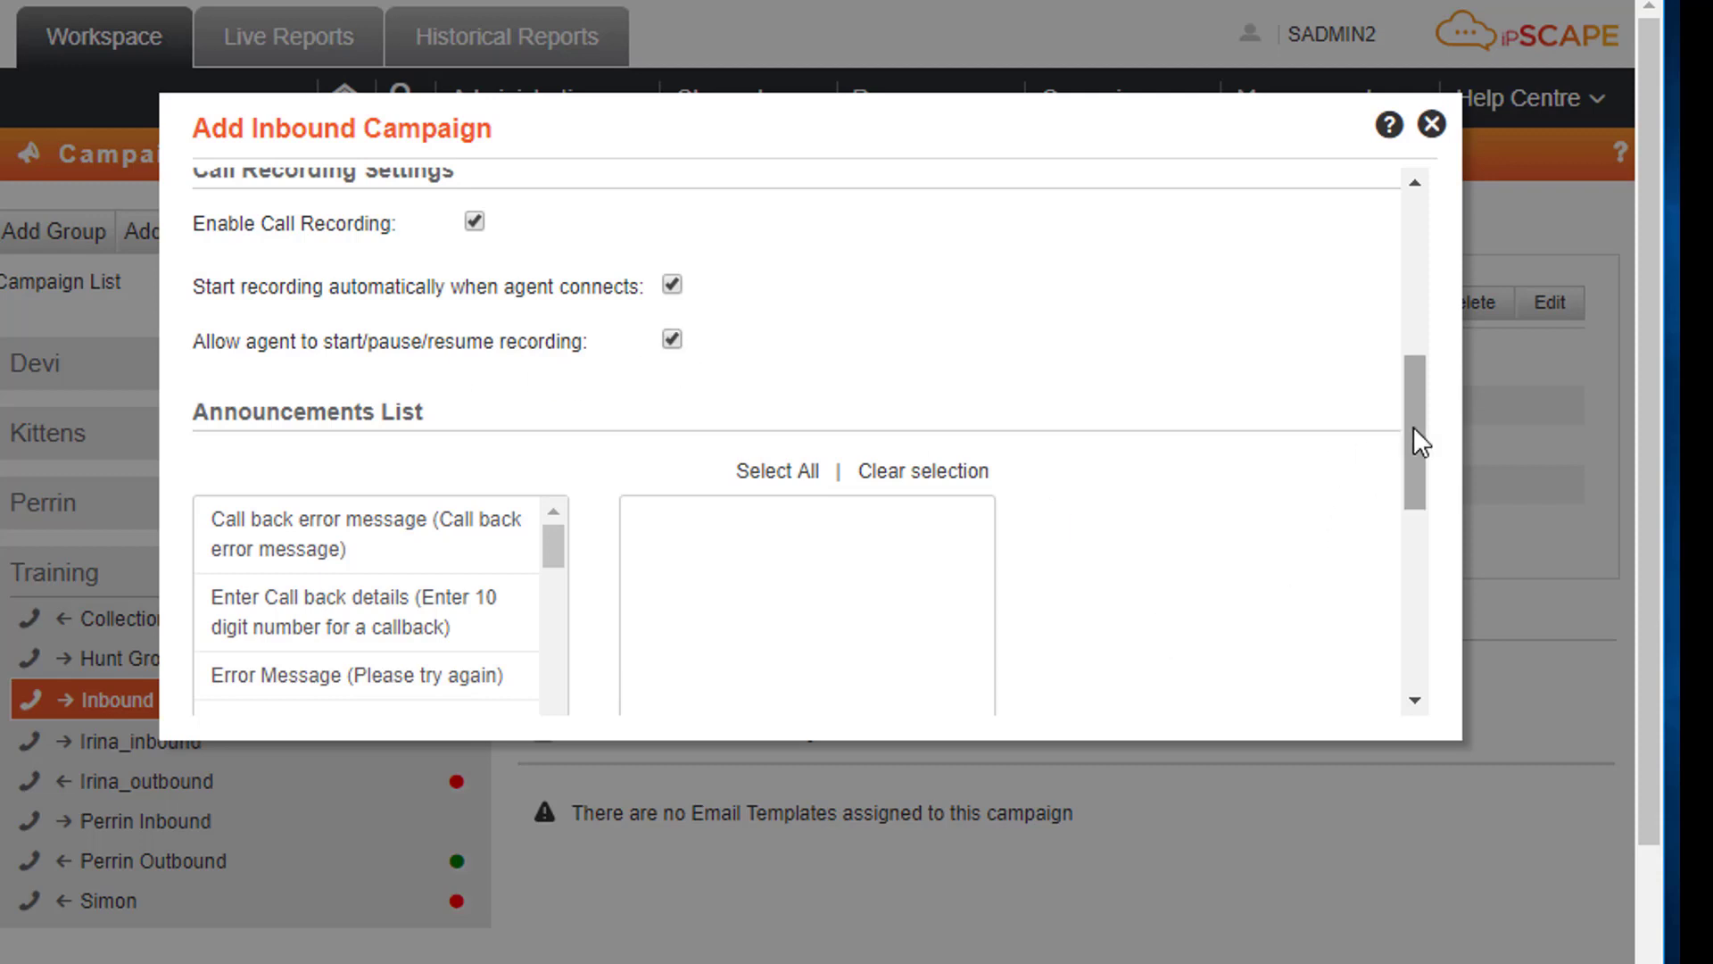
# Set the service level period to 30 seconds and save the new inbound campaign.
pyautogui.moveTo(1414, 427); pyautogui.dragTo(1460, 624)
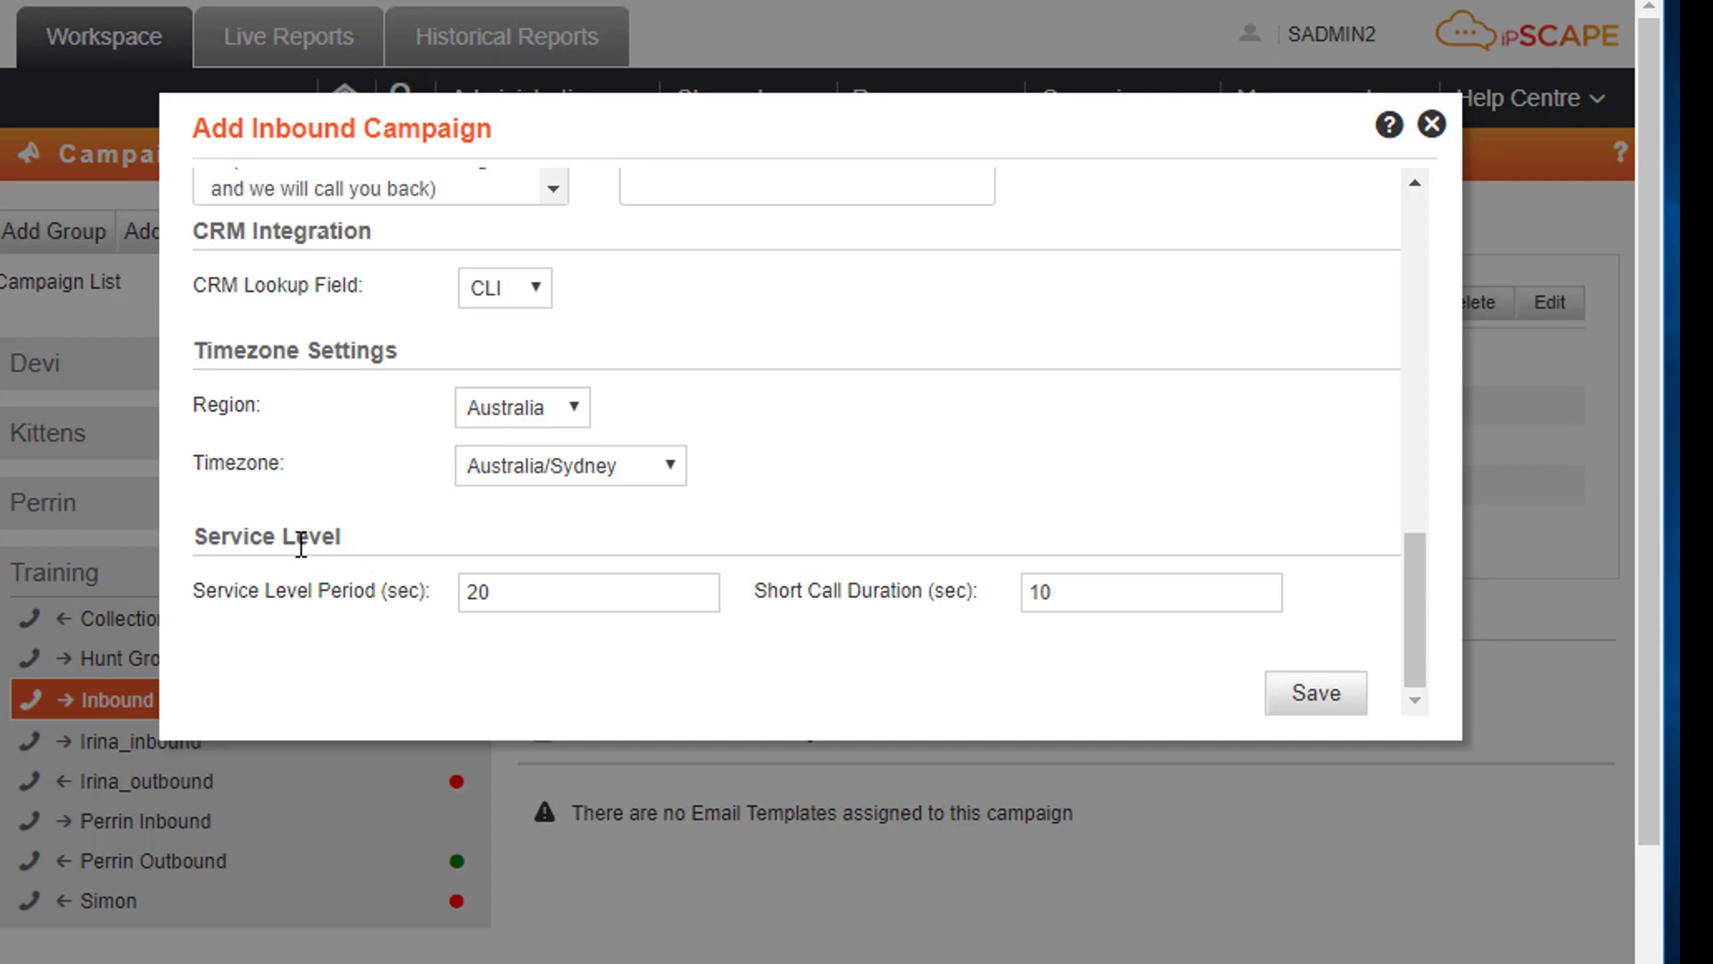
pyautogui.moveTo(204, 543)
pyautogui.mouseDown()
pyautogui.moveTo(306, 554)
pyautogui.moveTo(398, 536)
pyautogui.moveTo(196, 537)
pyautogui.mouseUp()
pyautogui.click(391, 528)
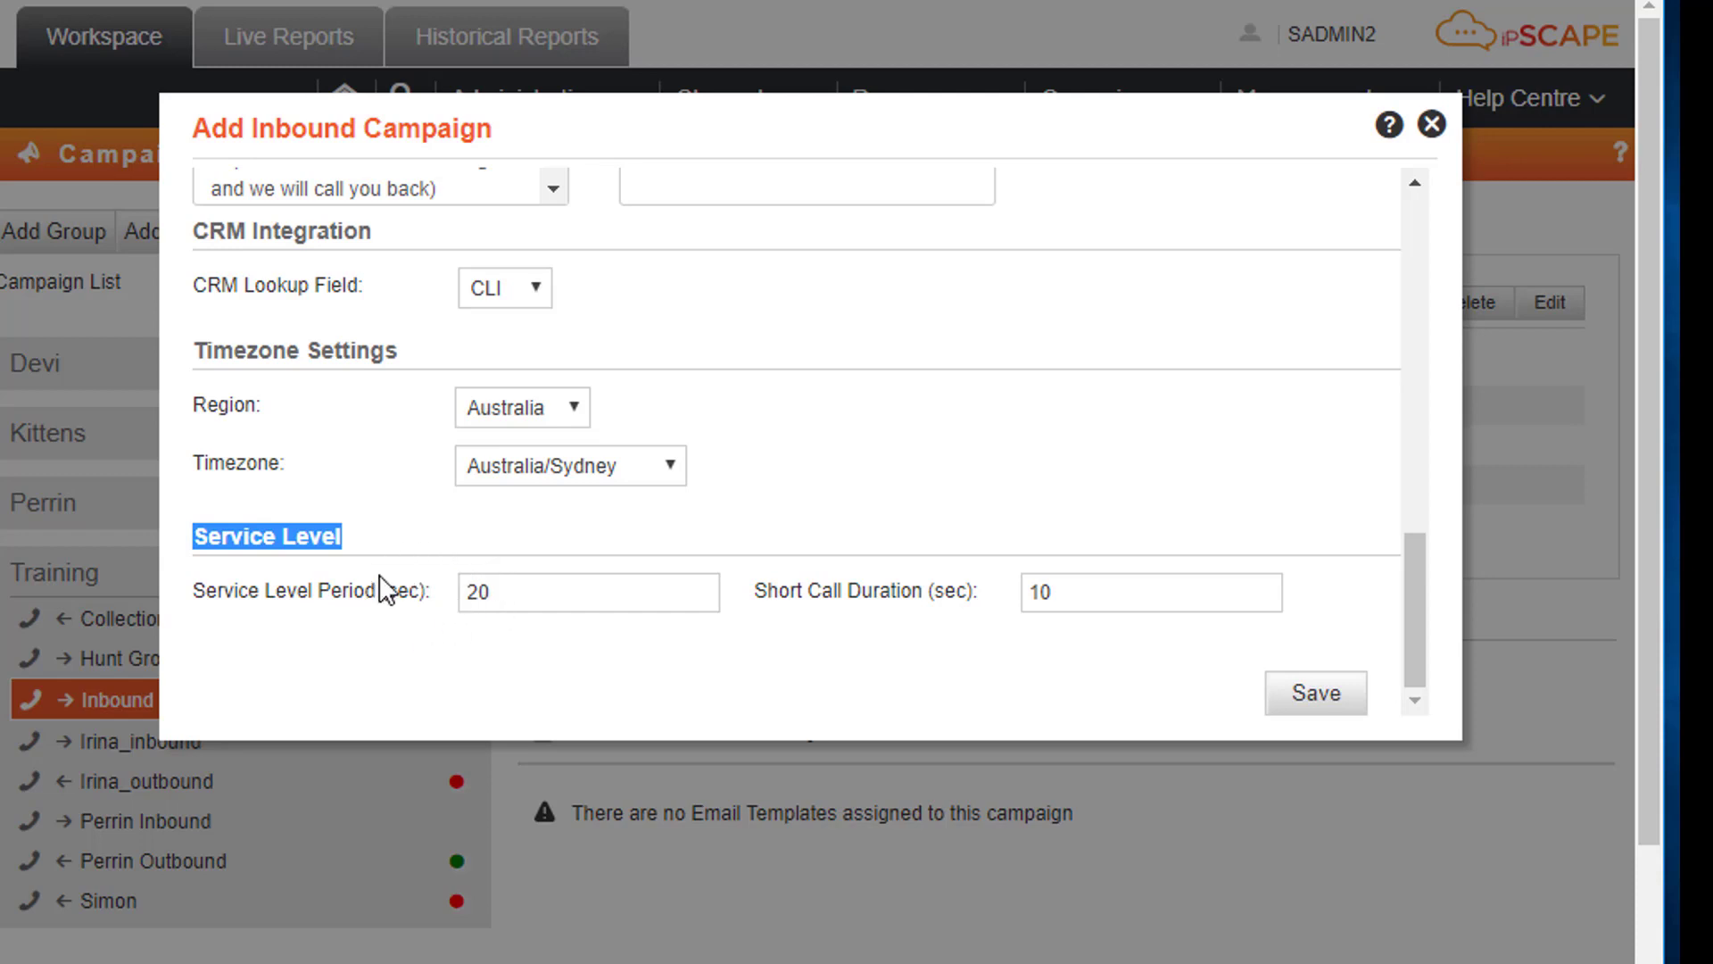
pyautogui.click(516, 593)
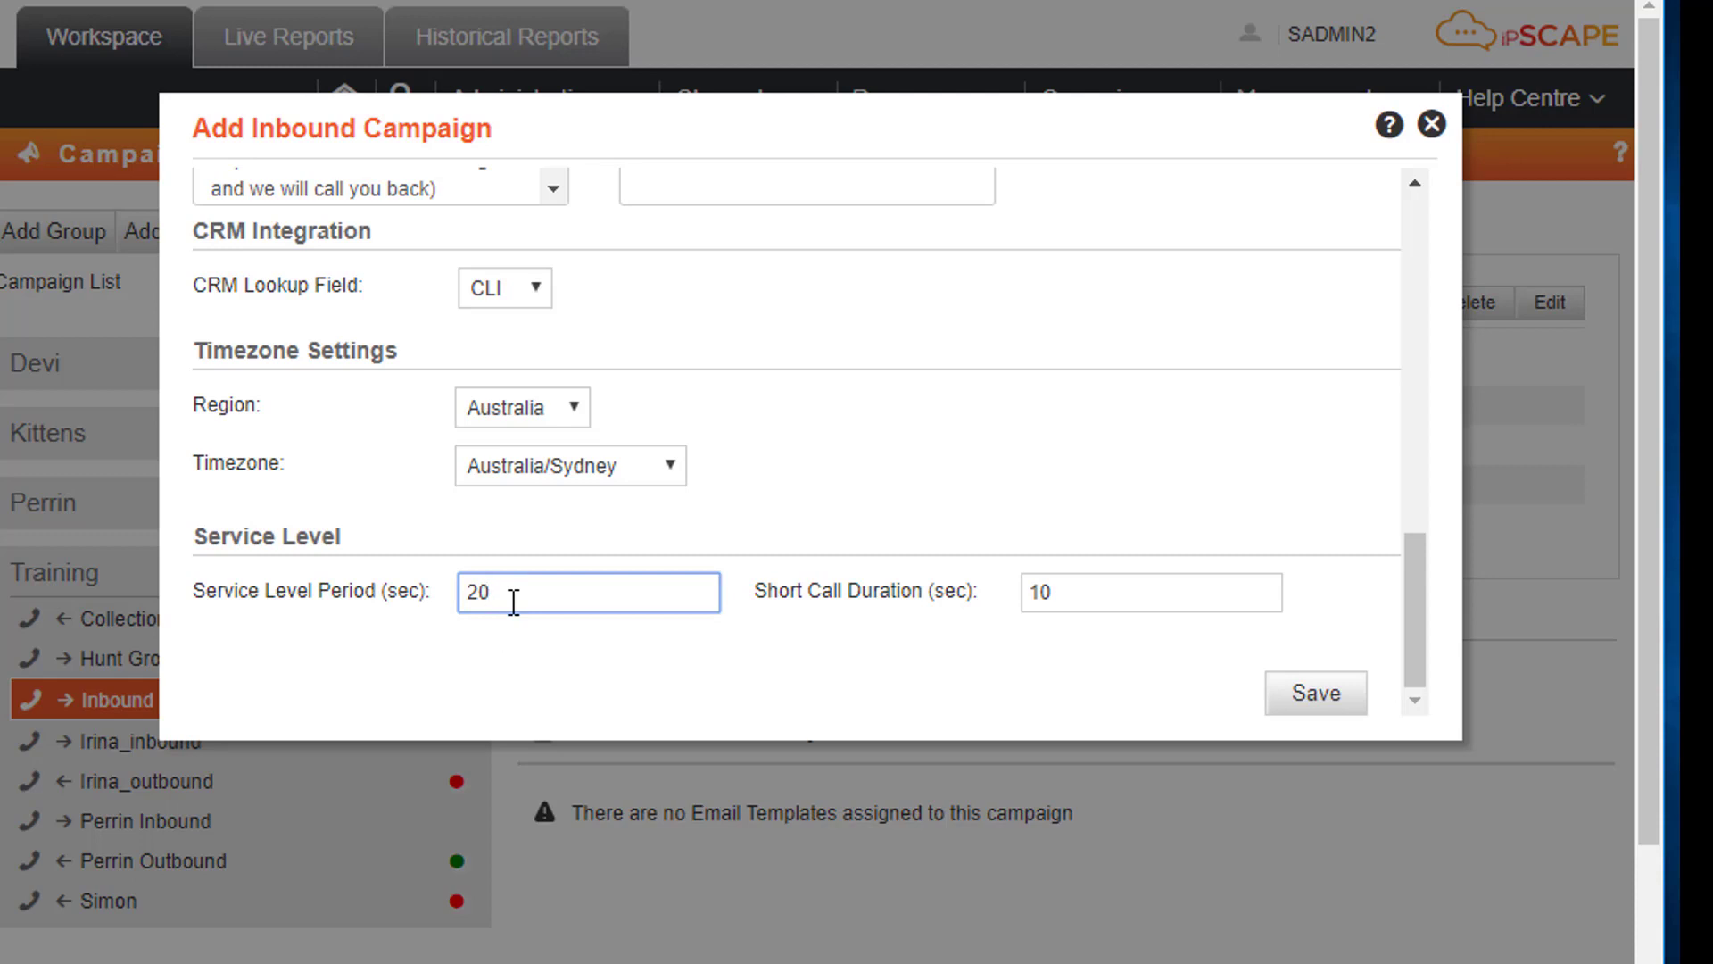
pyautogui.press('Left')
pyautogui.press('BackSpace')
pyautogui.write('3')
pyautogui.click(1323, 699)
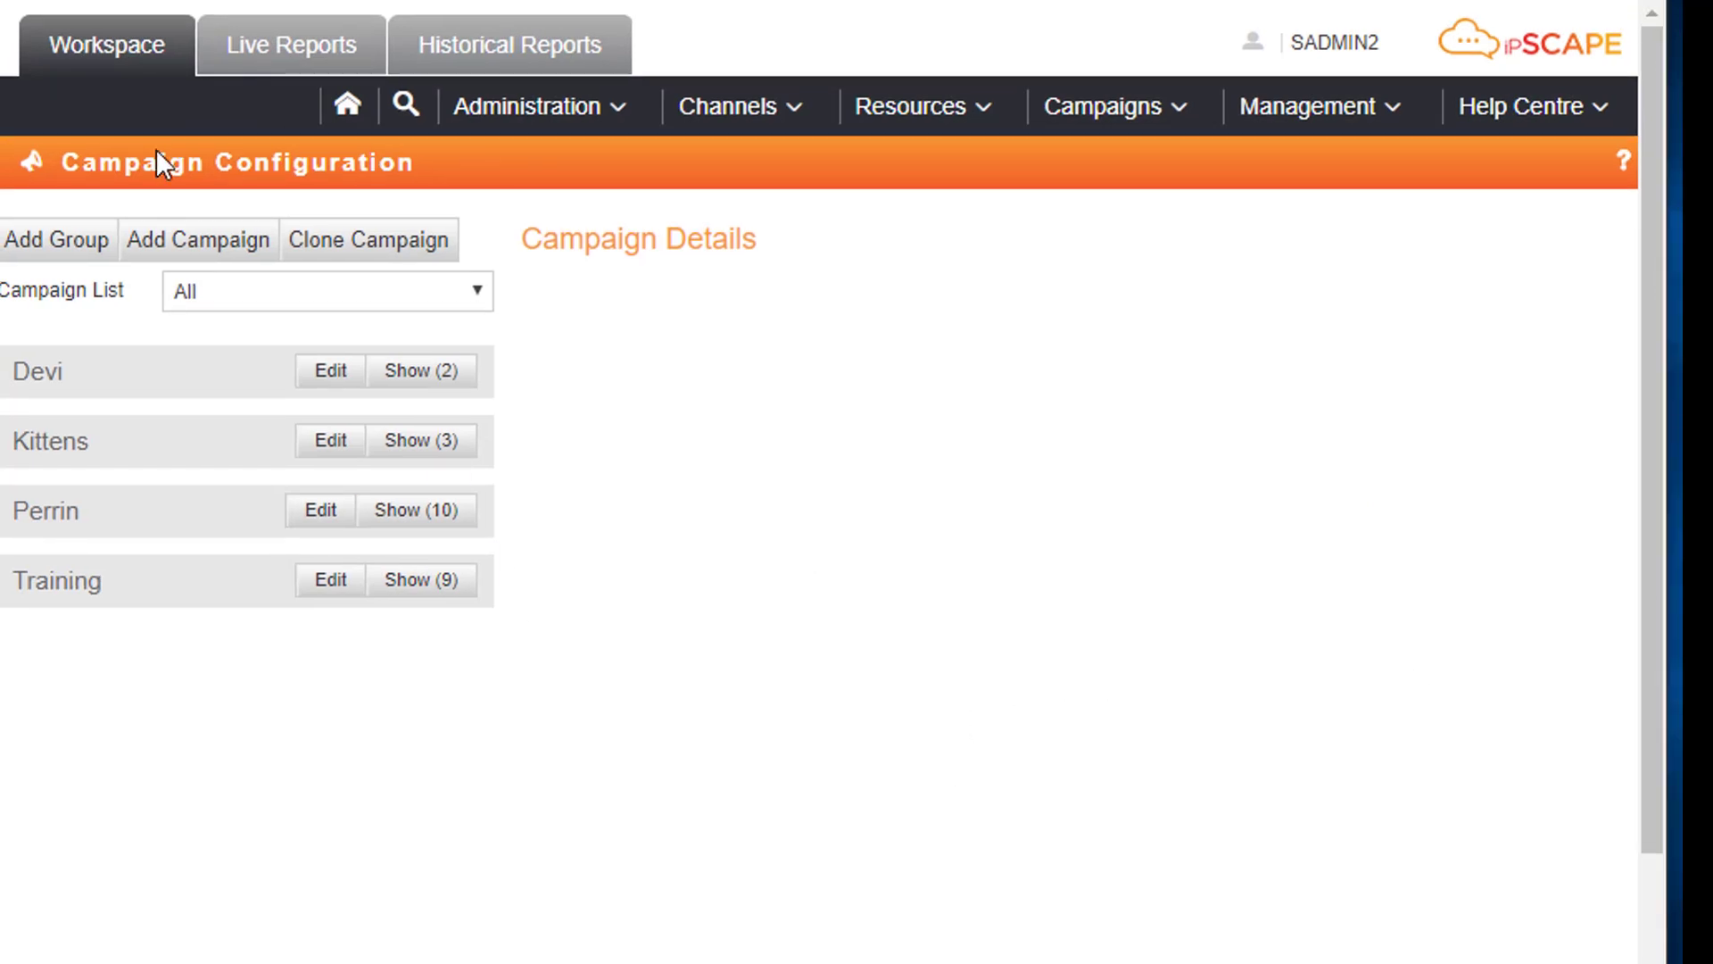
# Look through the campaign list for the new campaign and leave the filter at All.
pyautogui.click(482, 291)
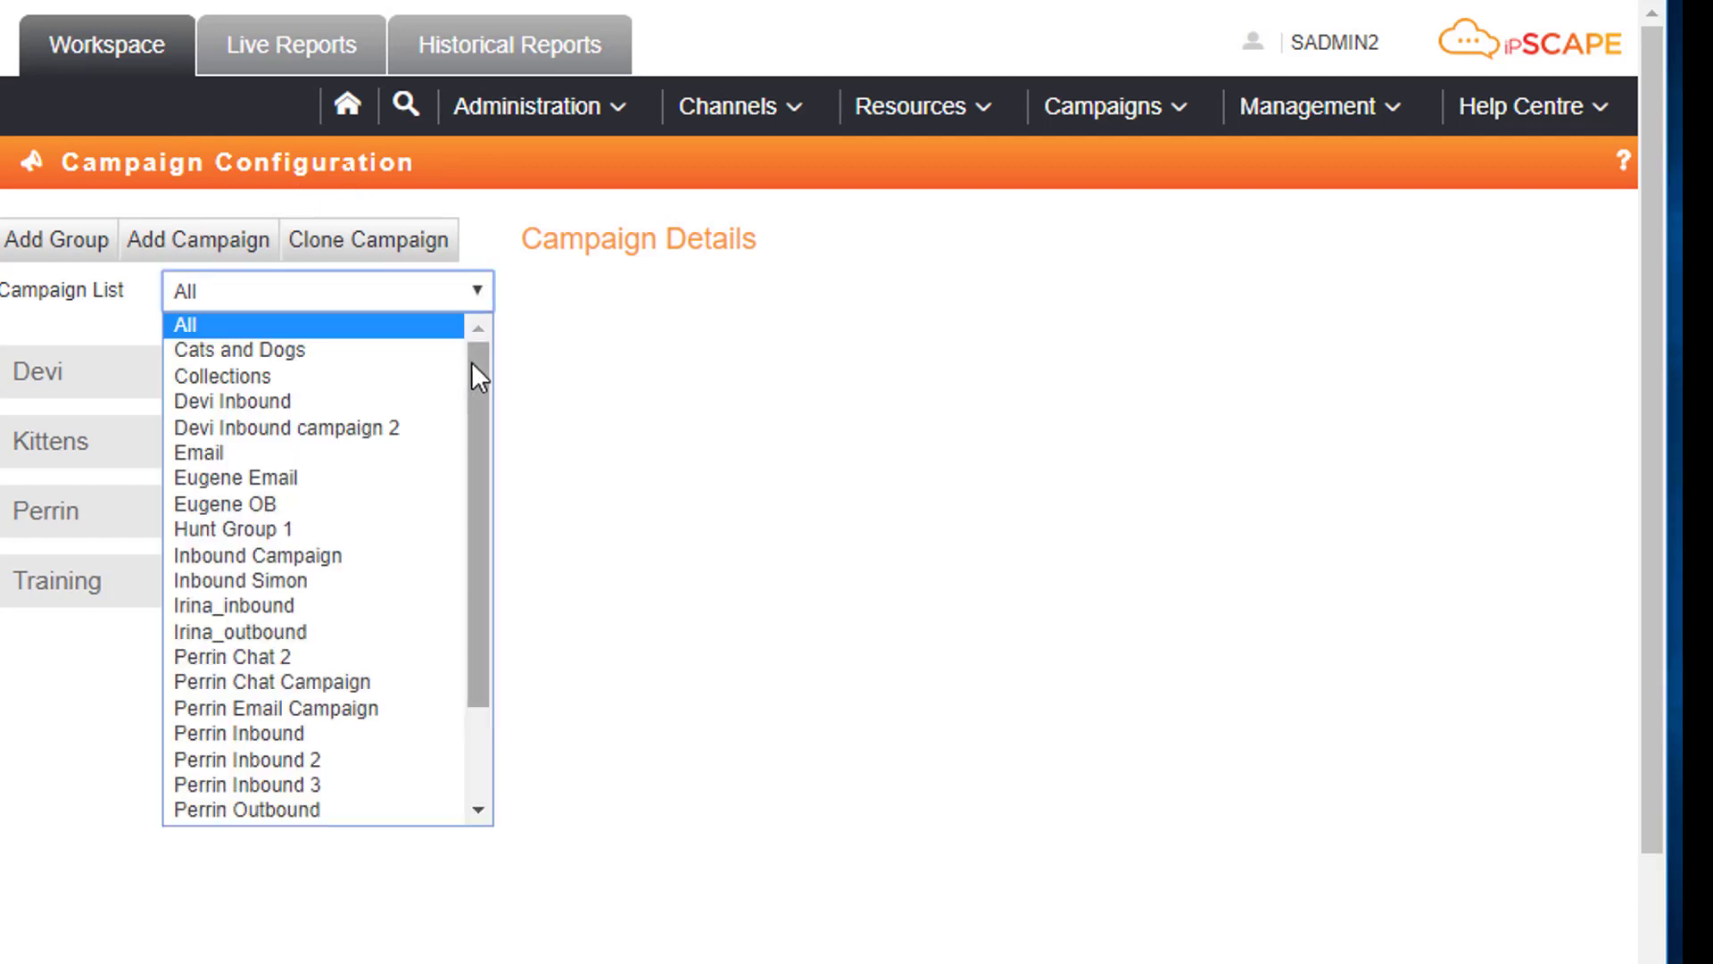
pyautogui.moveTo(474, 363); pyautogui.dragTo(474, 395)
pyautogui.click(2, 730)
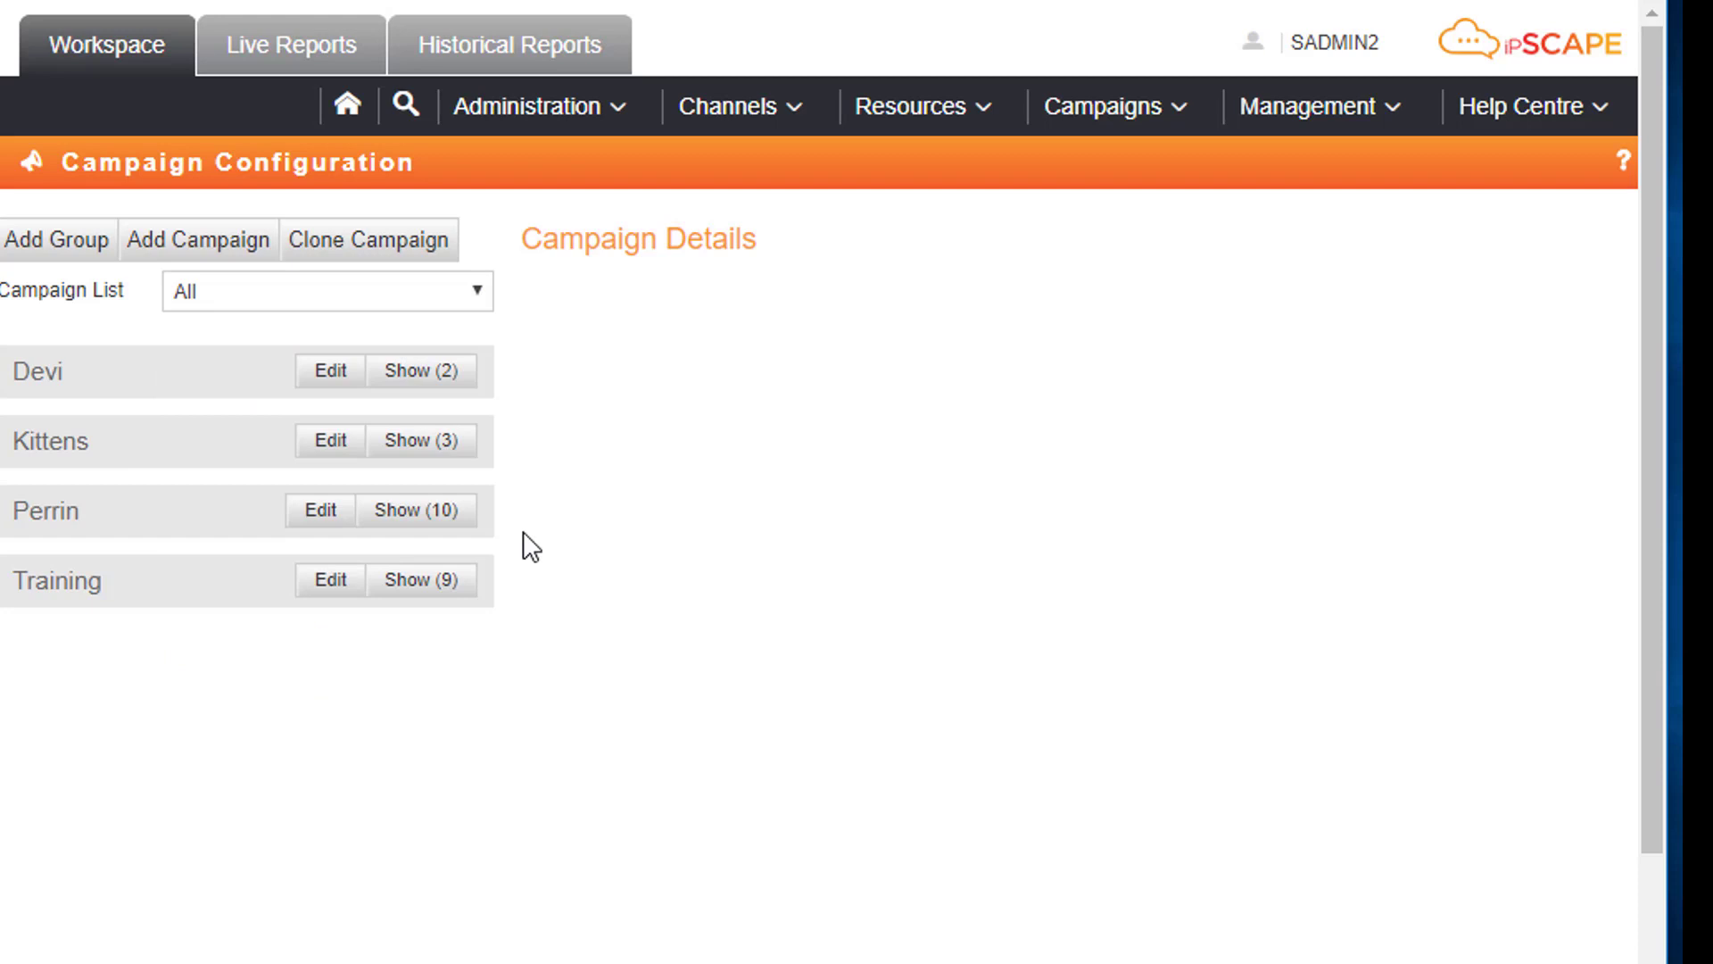
# Display the details of Inbound Campaign in the Training group, view its edit form and close it without changes.
pyautogui.click(418, 582)
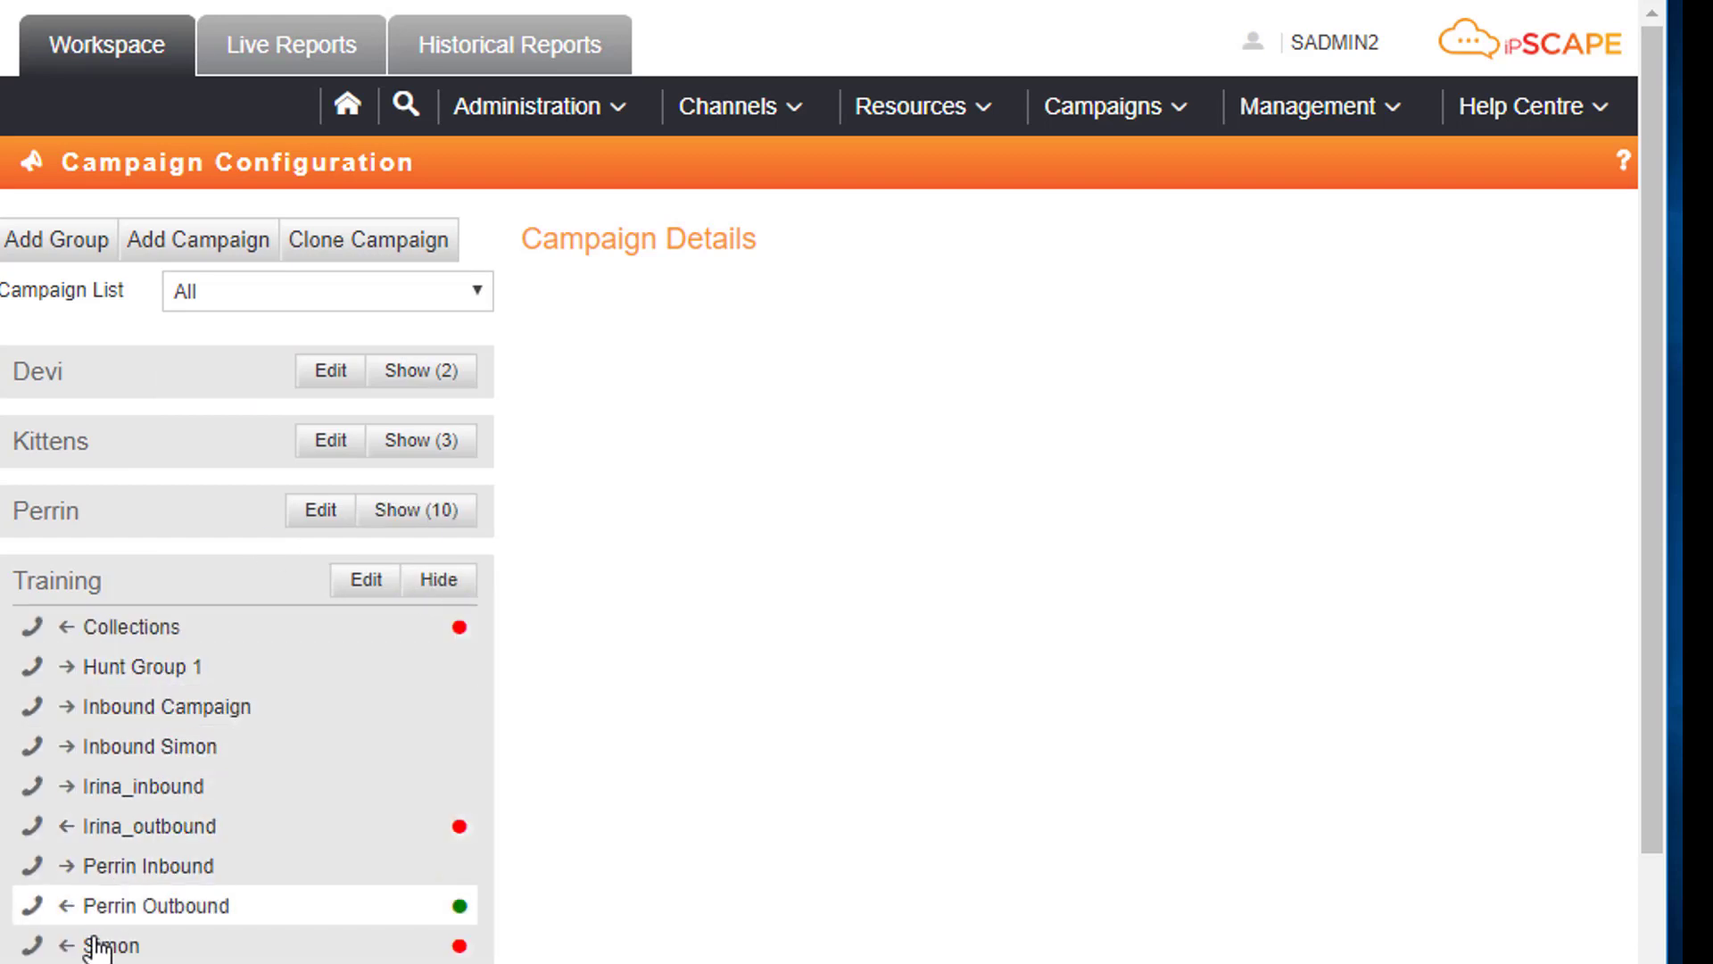
pyautogui.click(217, 714)
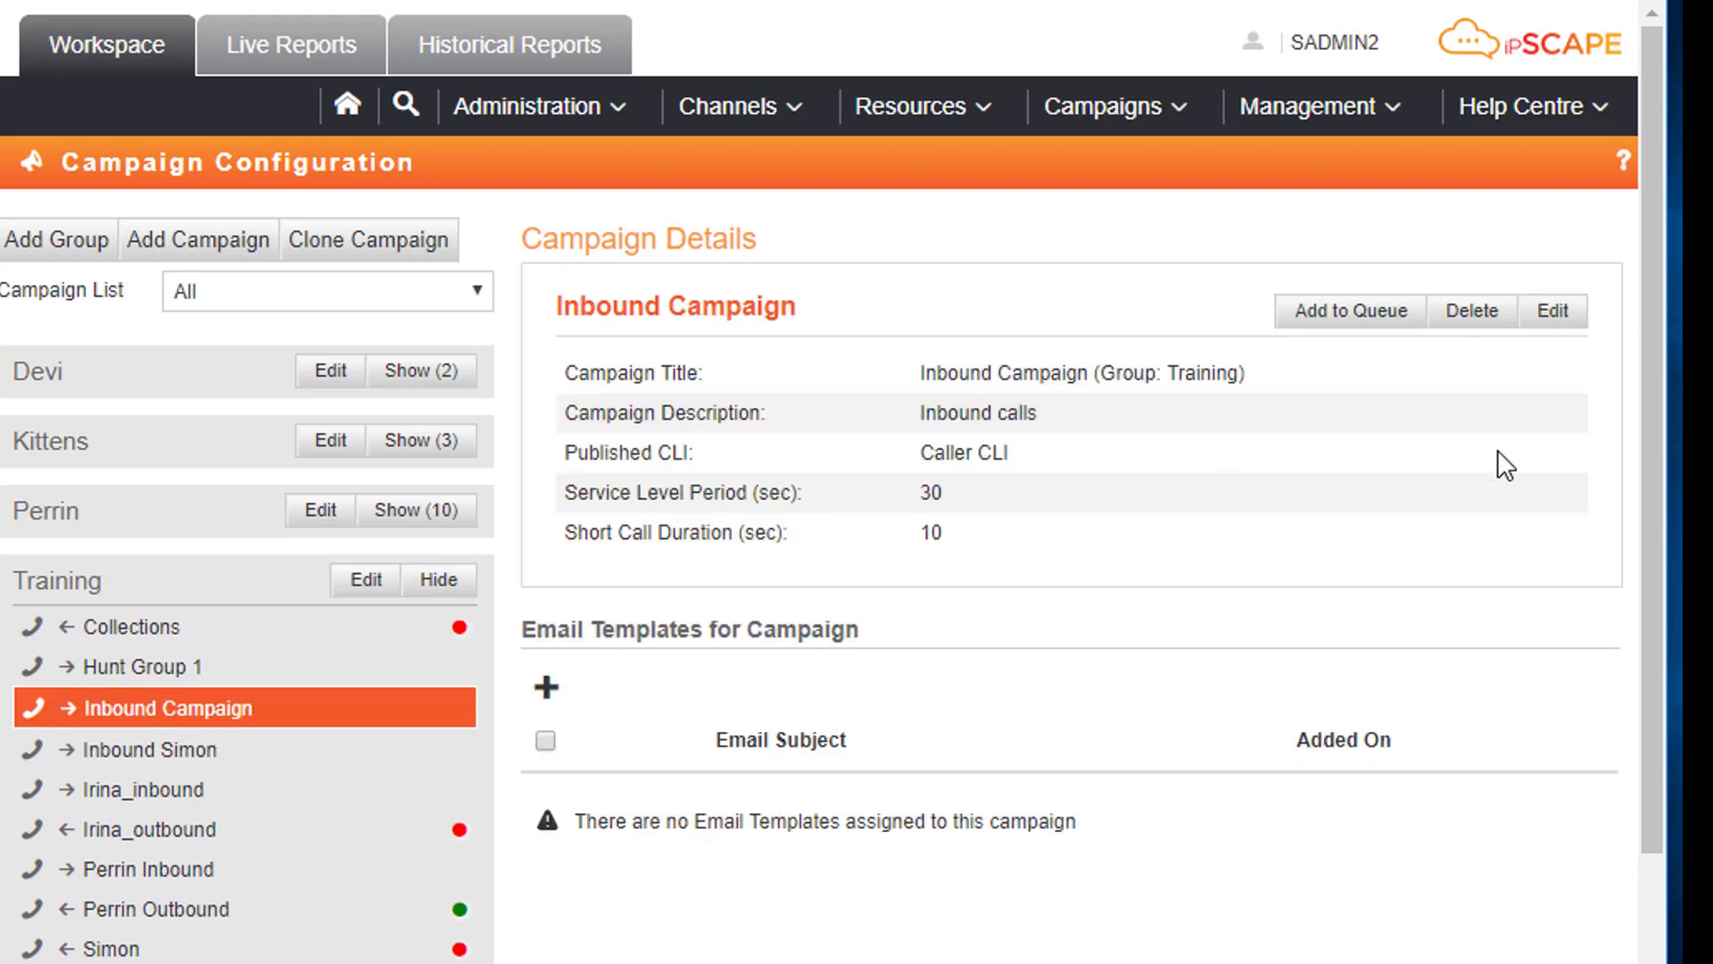
pyautogui.click(1563, 318)
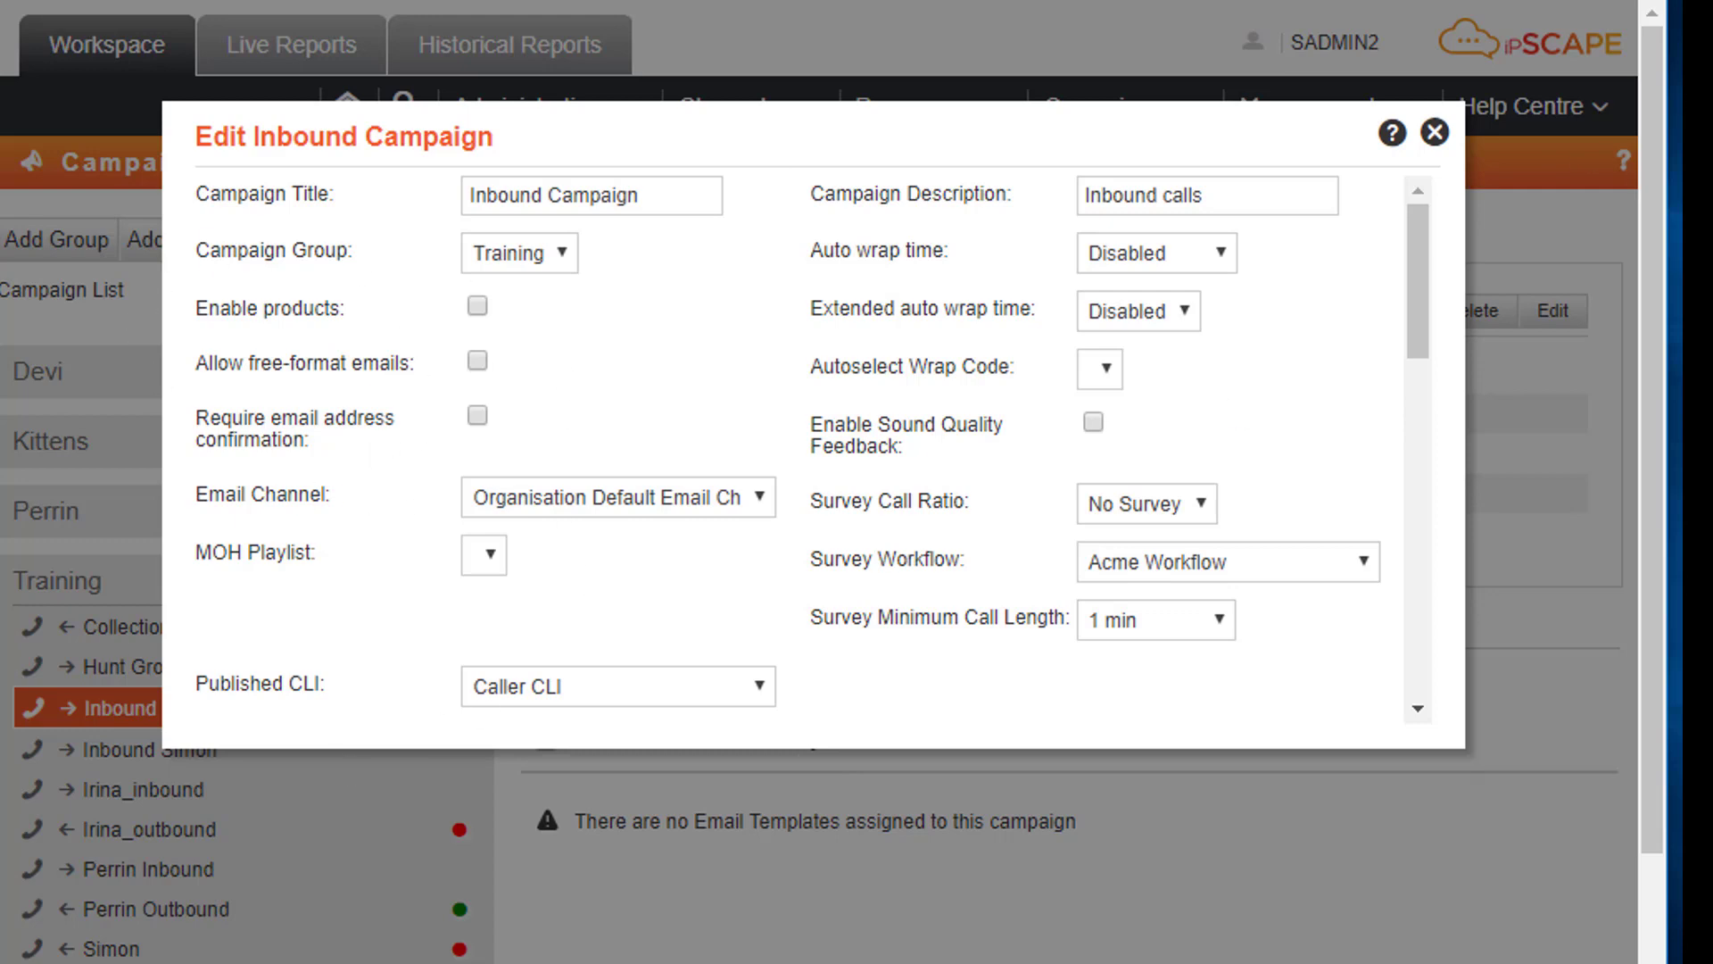
pyautogui.click(1434, 135)
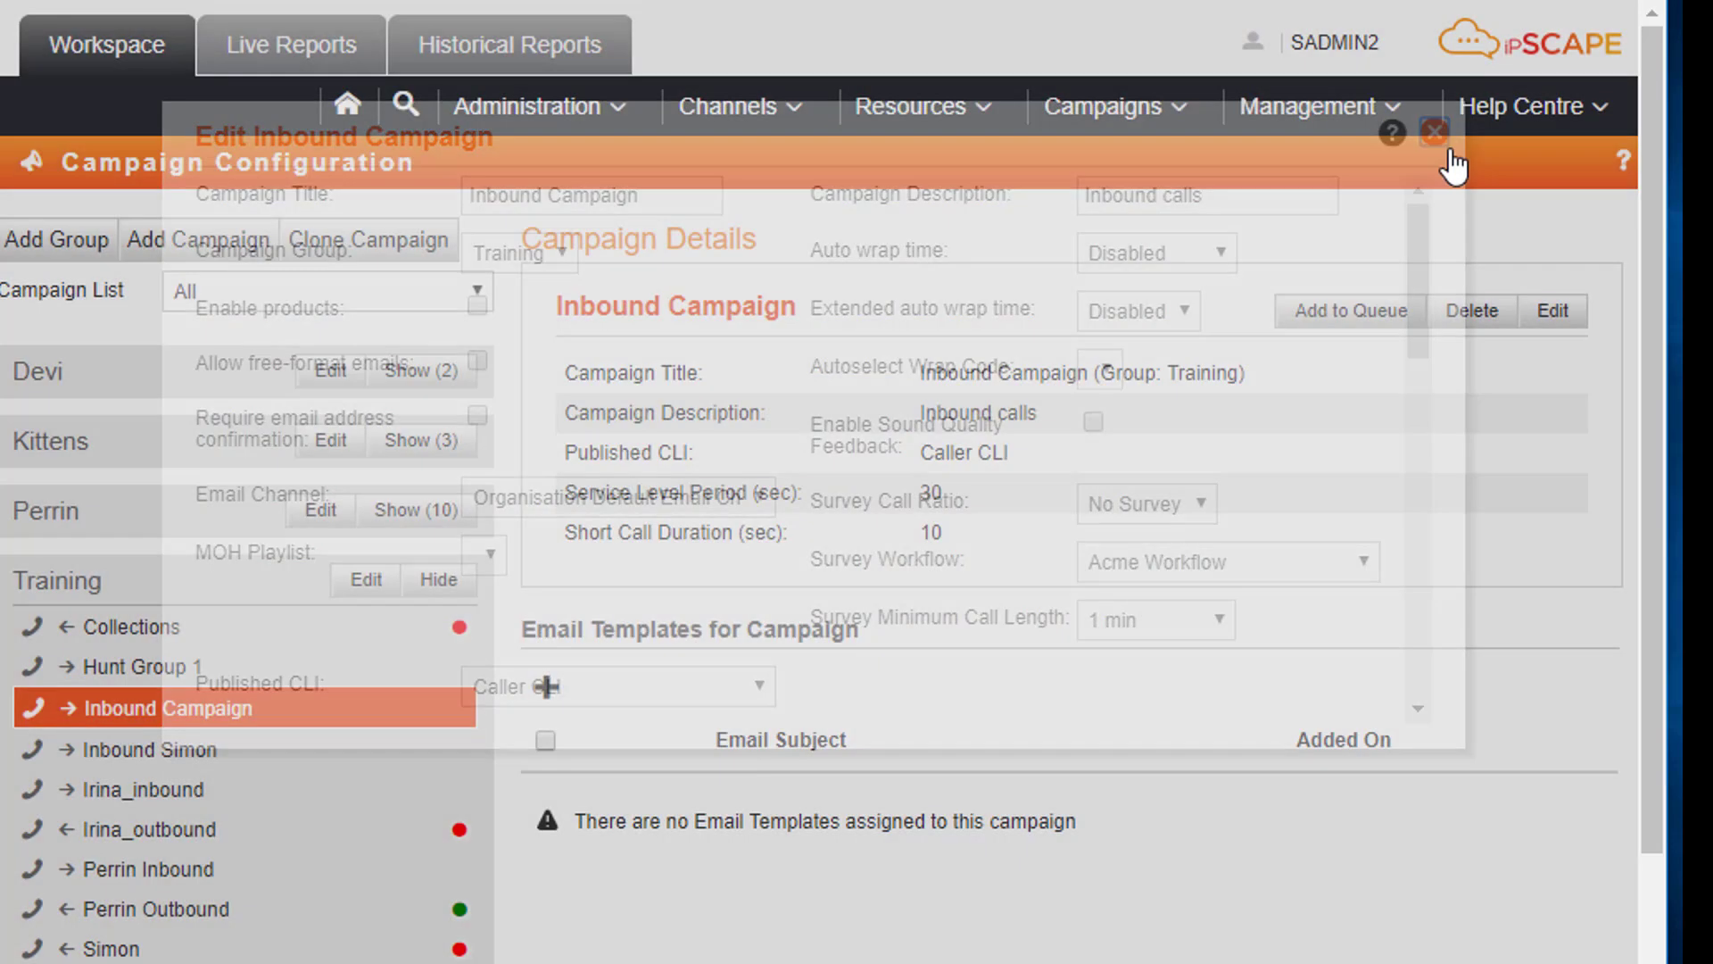